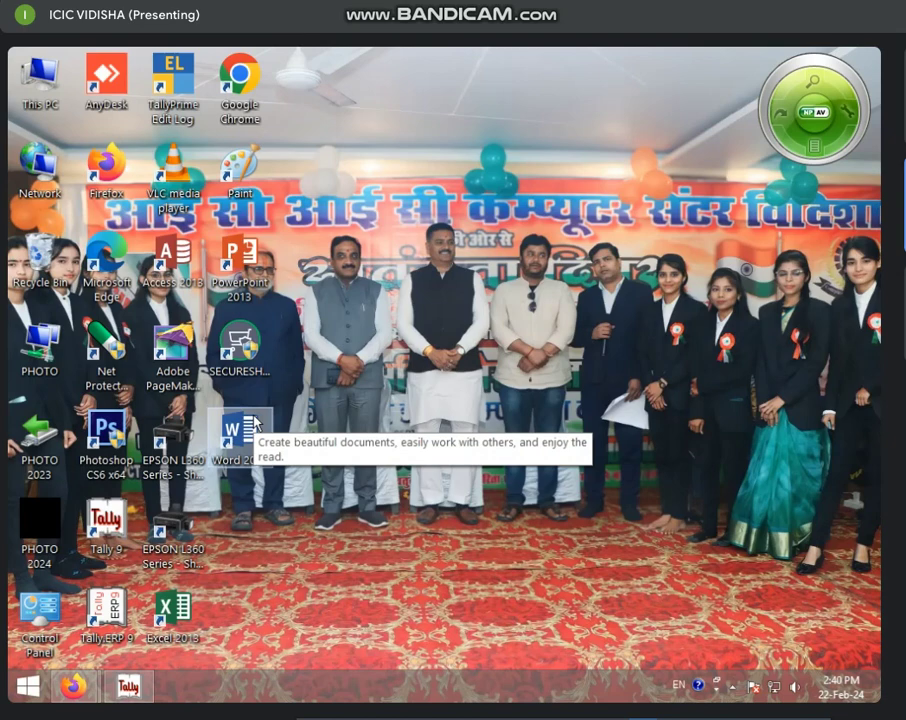
Launch Excel 2013 from its desktop icon and start a blank workbook.
right_click(525, 350)
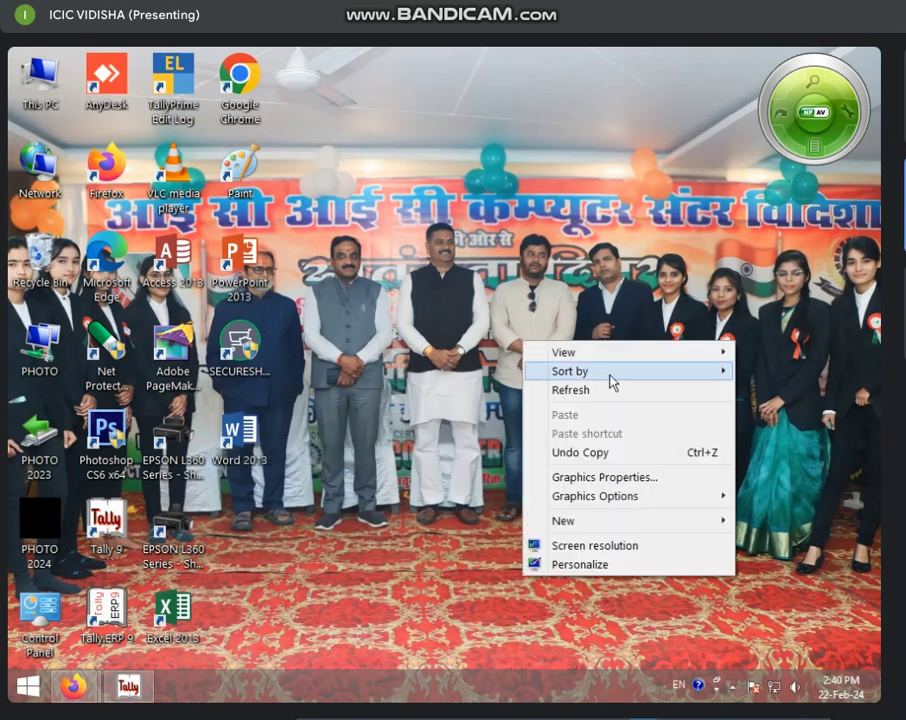
left_click(590, 396)
right_click(384, 515)
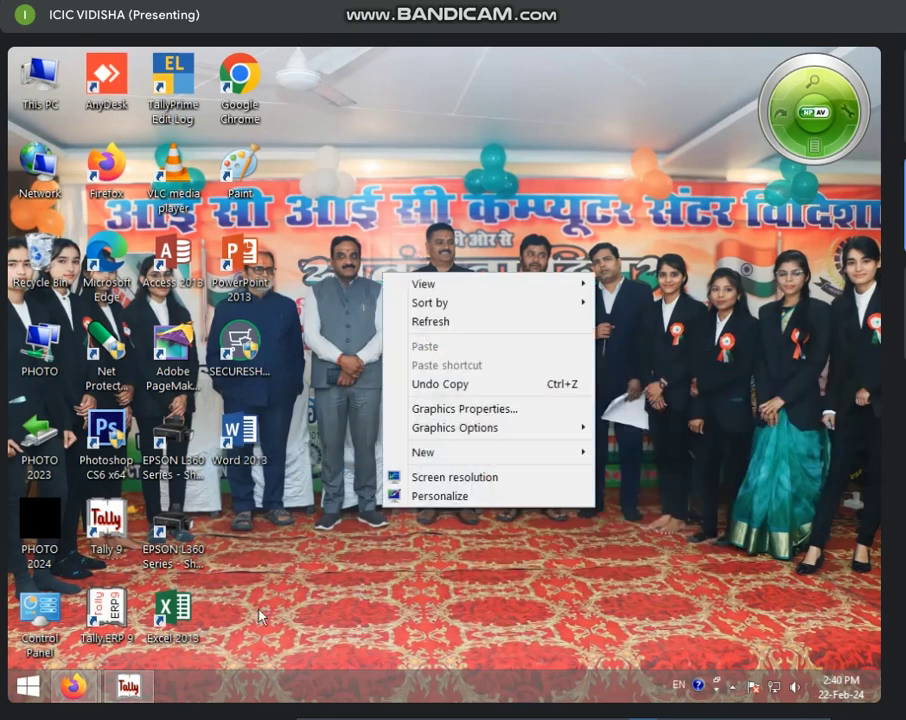
left_click(180, 622)
double_click(182, 626)
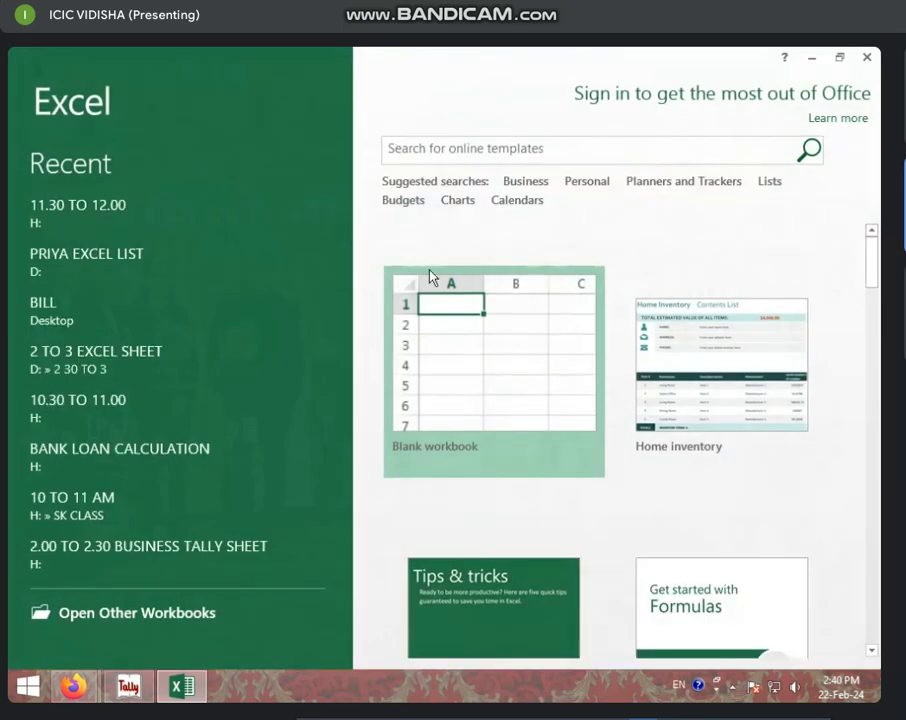
left_click(470, 350)
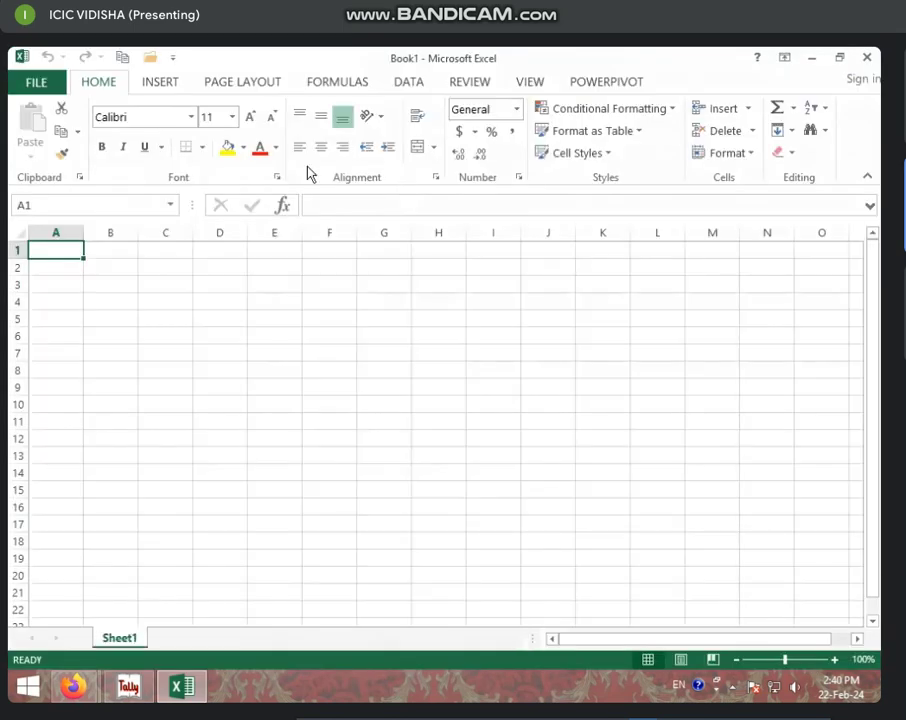
Open and cancel the Insert Hyperlink dialog, then show the Recent Workbooks list.
left_click(160, 84)
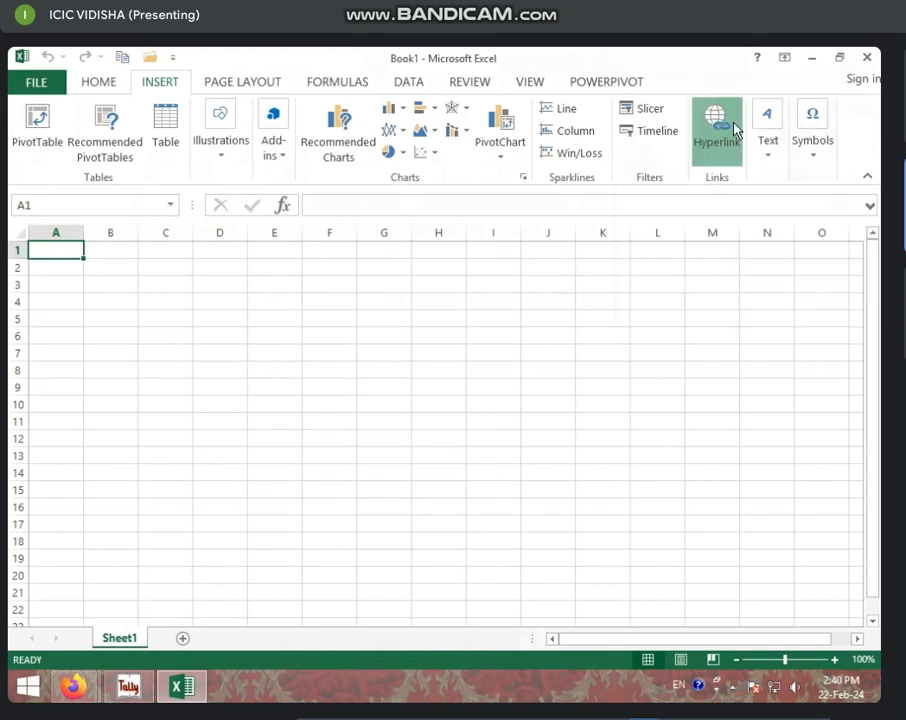
left_click(730, 130)
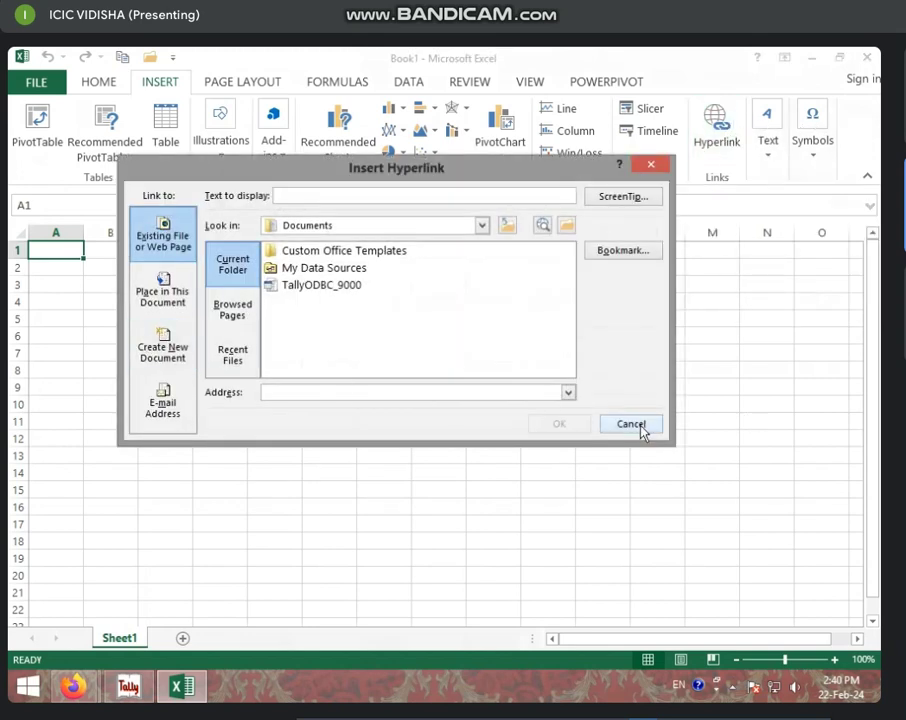
left_click(640, 426)
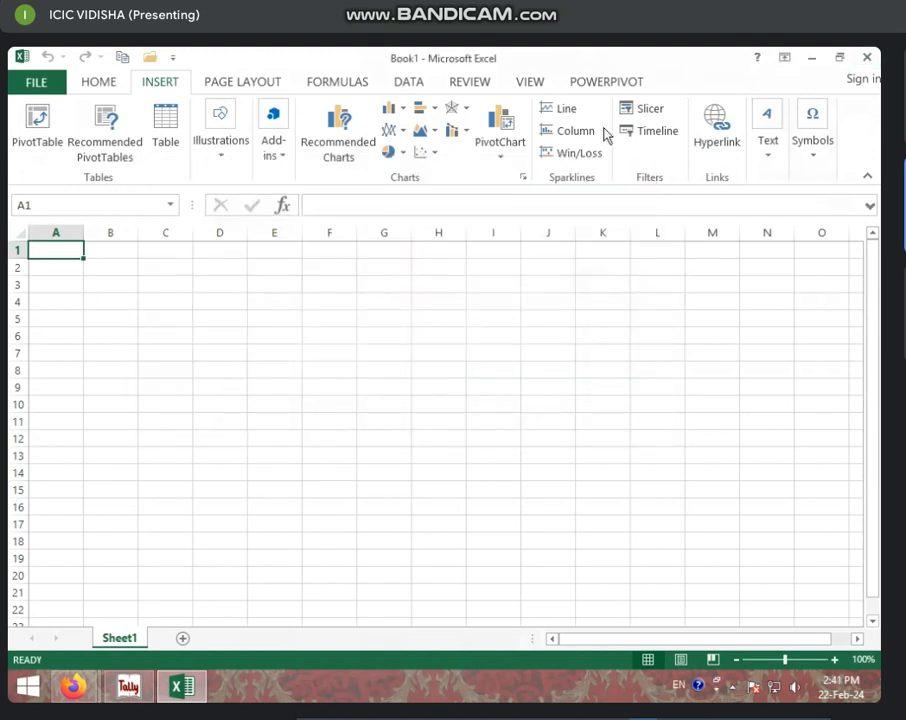
left_click(24, 91)
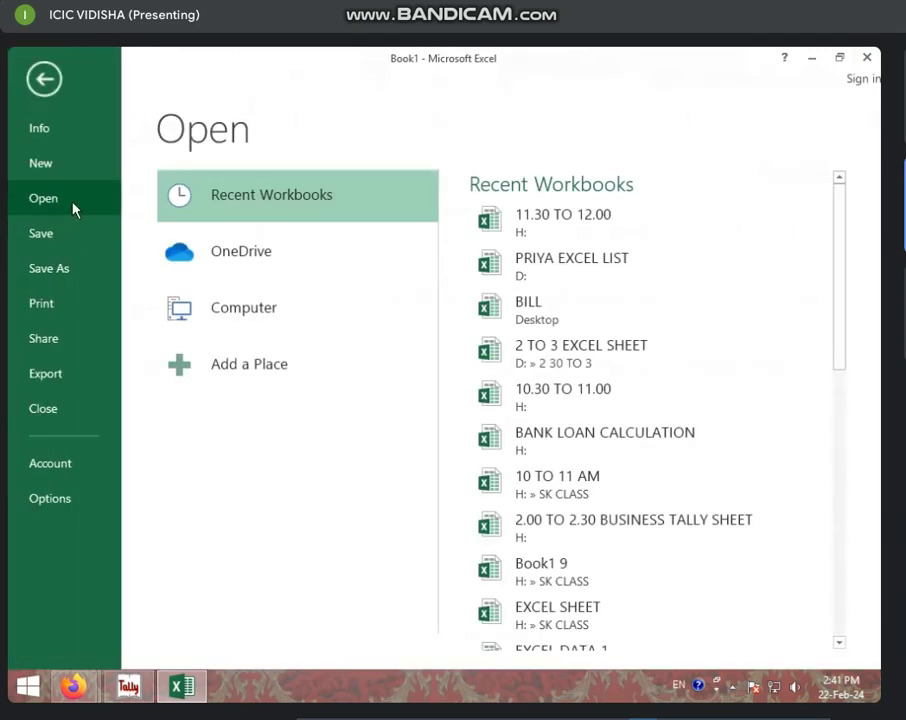
Open '2 TO 3 EXCEL SHEET', go to the MARKSHEET sheet and select RANI in B6.
left_click(580, 364)
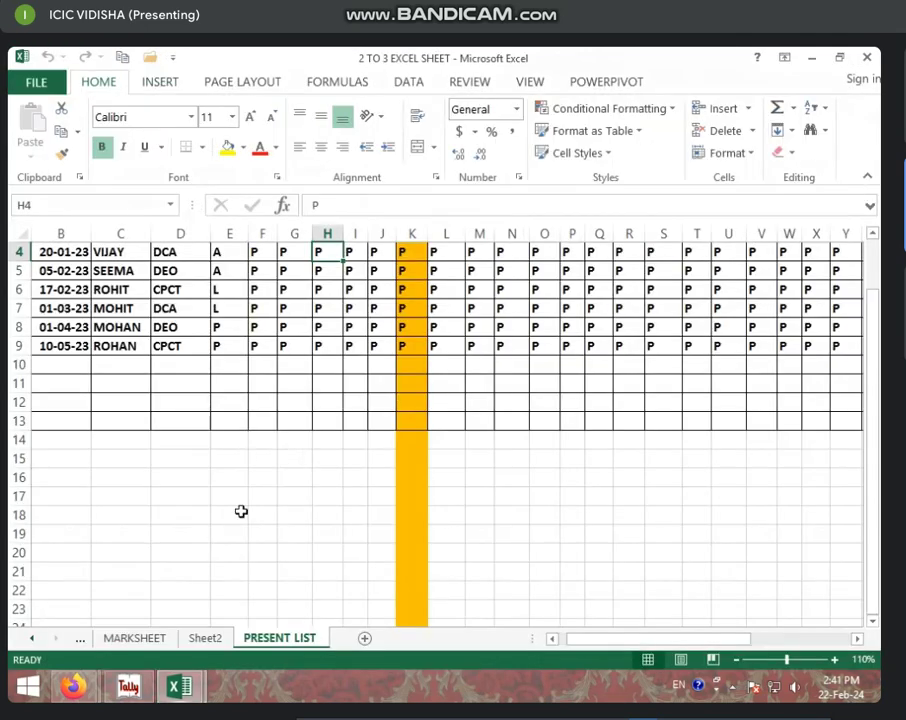
left_click(134, 638)
left_click_drag(694, 648, 630, 648)
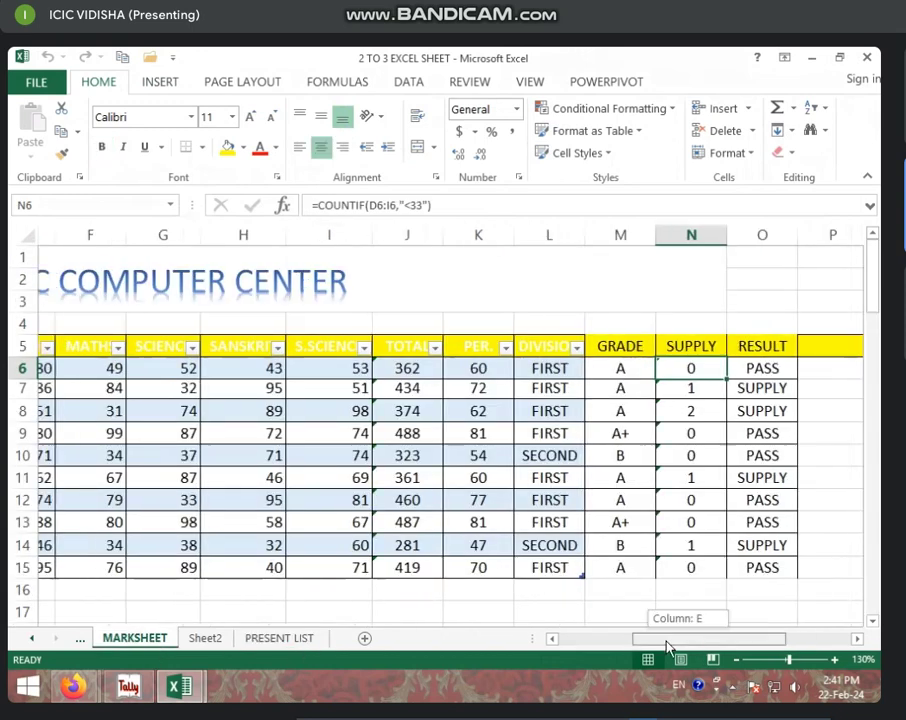
left_click(117, 456)
left_click(110, 367)
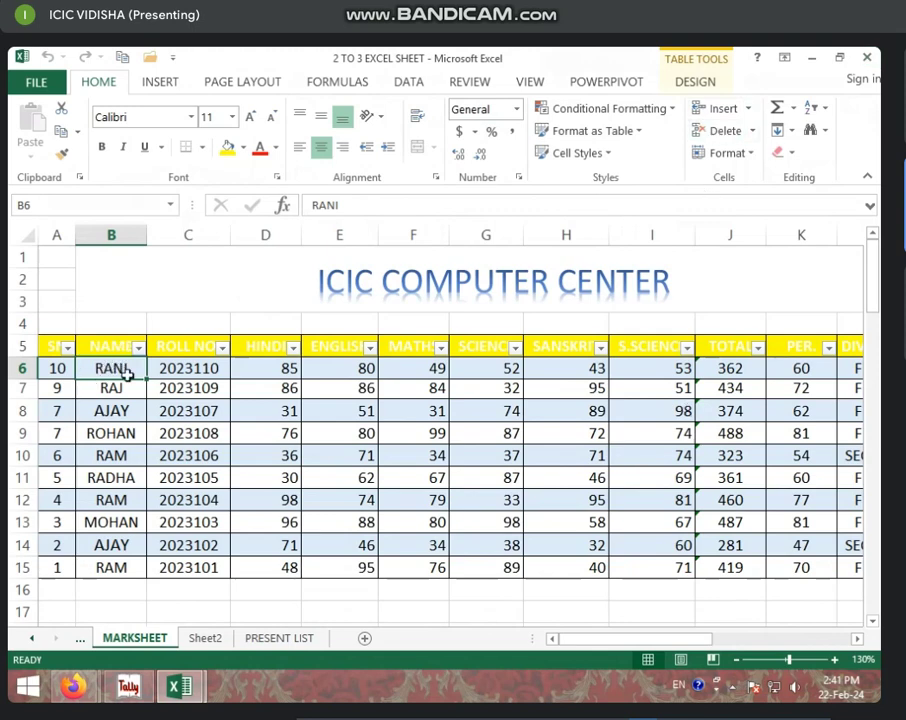
Start an Insert Hyperlink for RANI and show the Look in location list.
left_click(157, 82)
left_click(716, 148)
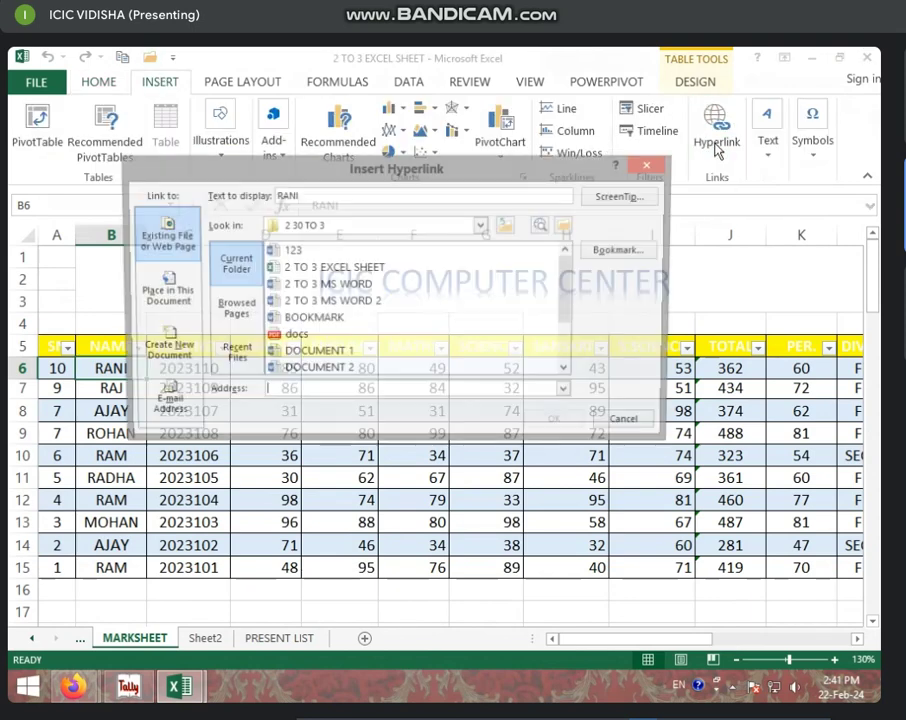
mouse_move(410, 184)
left_mouse_down()
mouse_move(660, 165)
mouse_move(387, 180)
left_mouse_up()
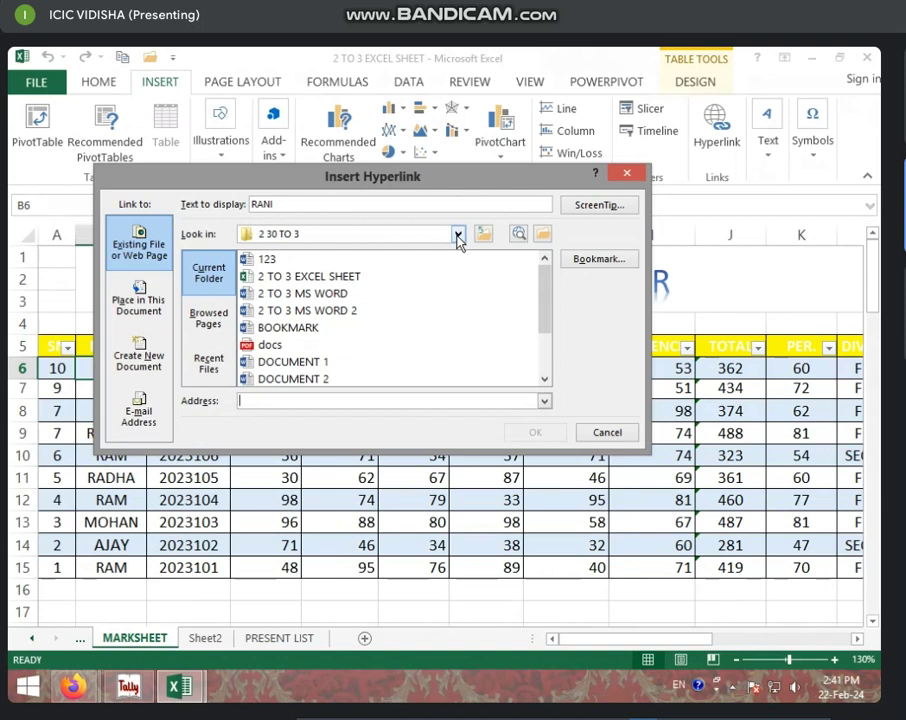
left_click(458, 236)
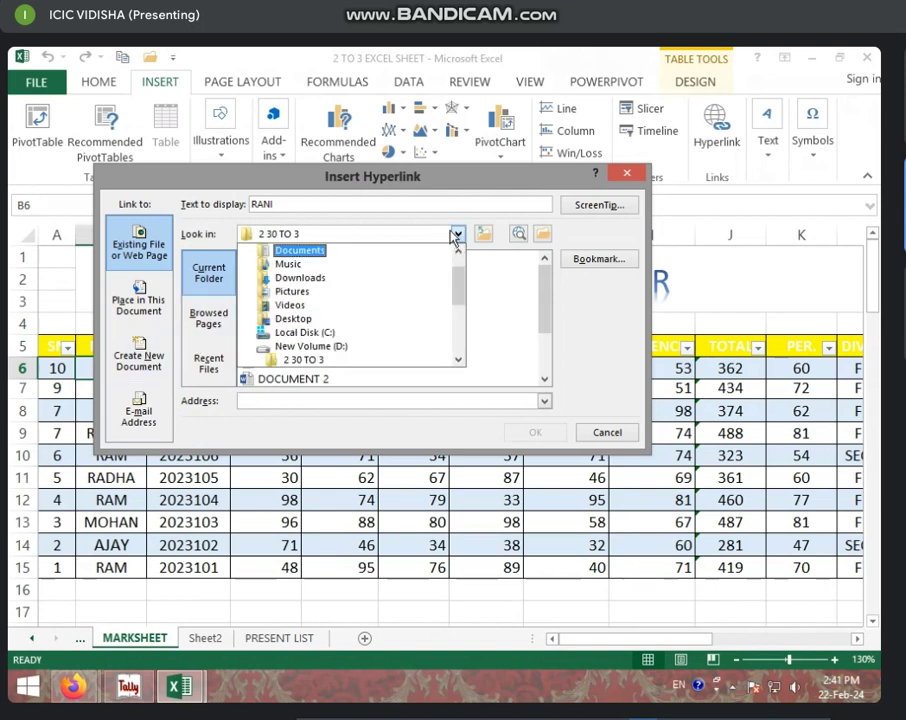
left_click(458, 236)
left_click(458, 236)
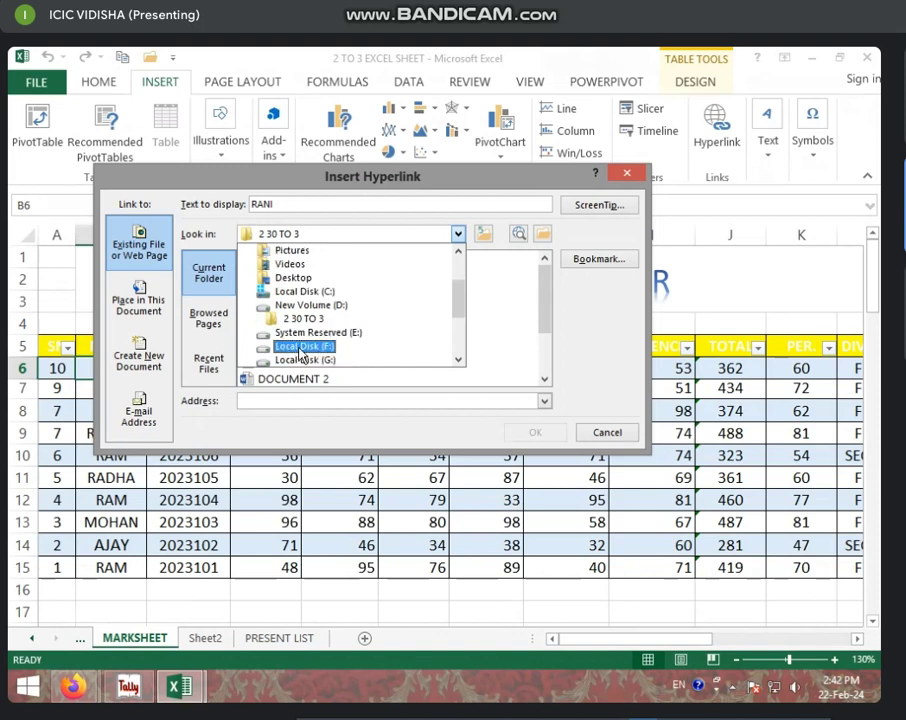
Browse Local Disk (F:) into WALLPAPER and pick the DOLL image as target.
left_click(300, 347)
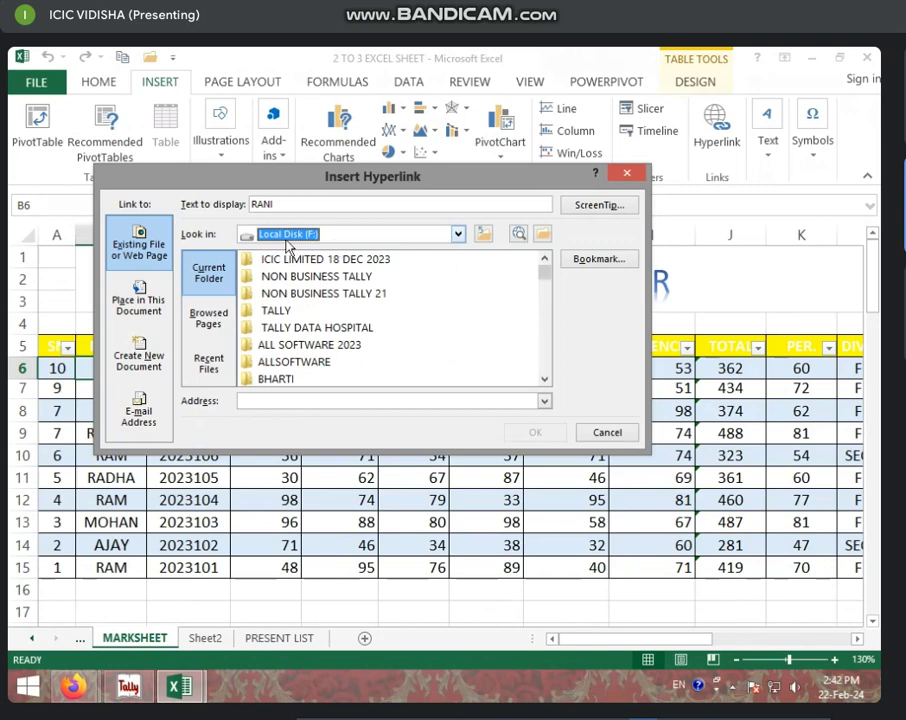
left_click(277, 378)
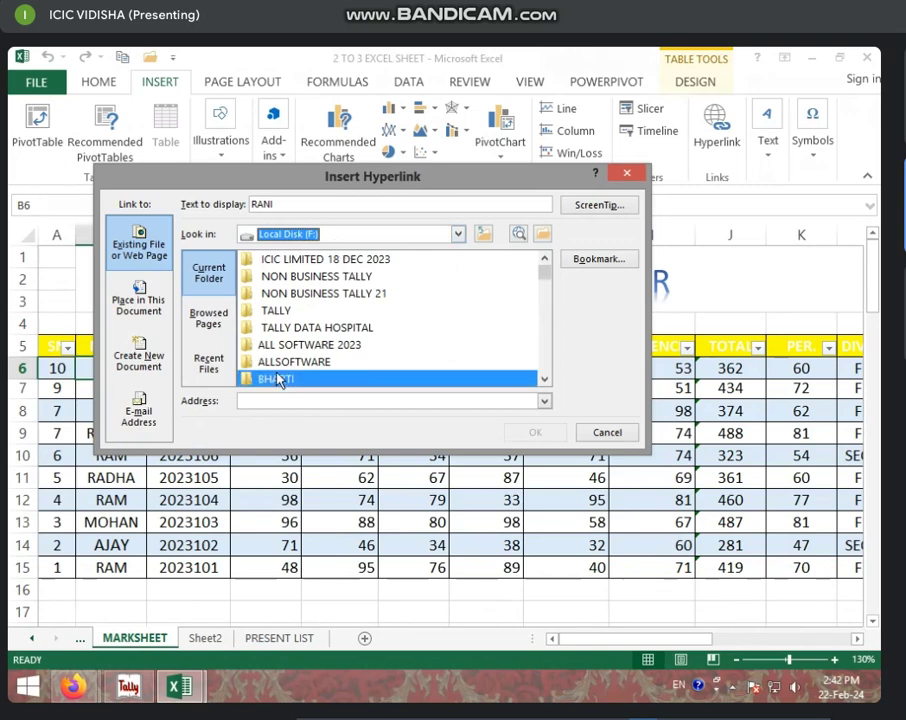
scroll(278, 380, "down", 1)
scroll(280, 350, "down", 2)
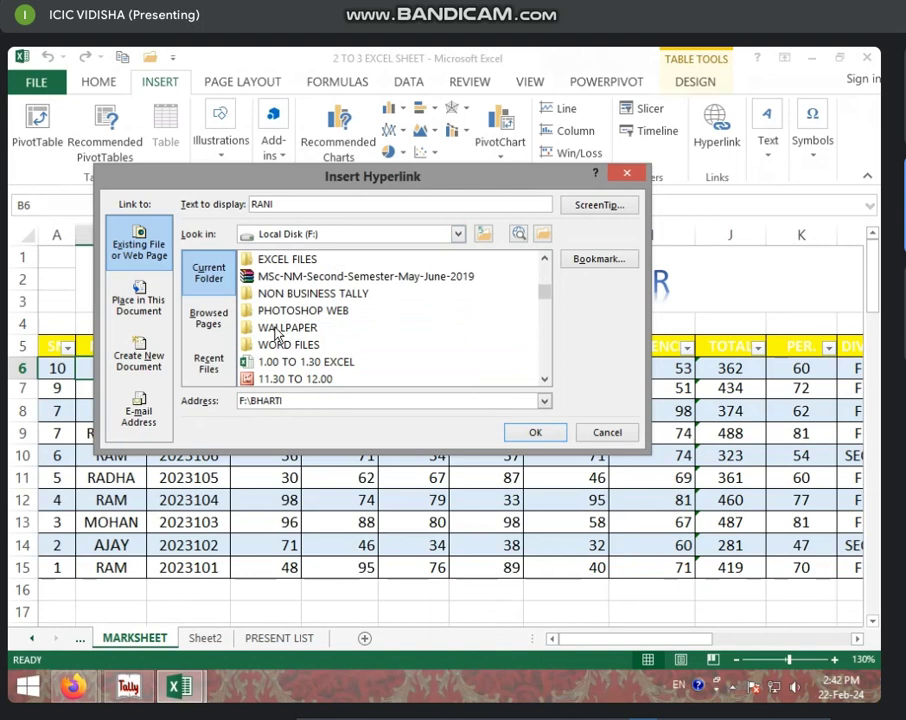
double_click(280, 328)
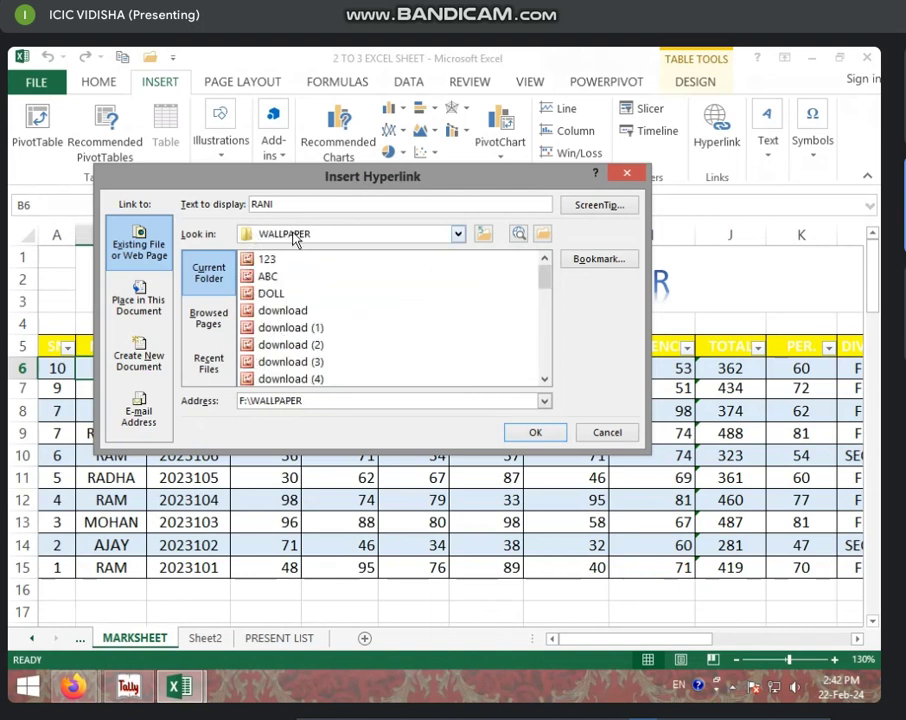
left_click(303, 327)
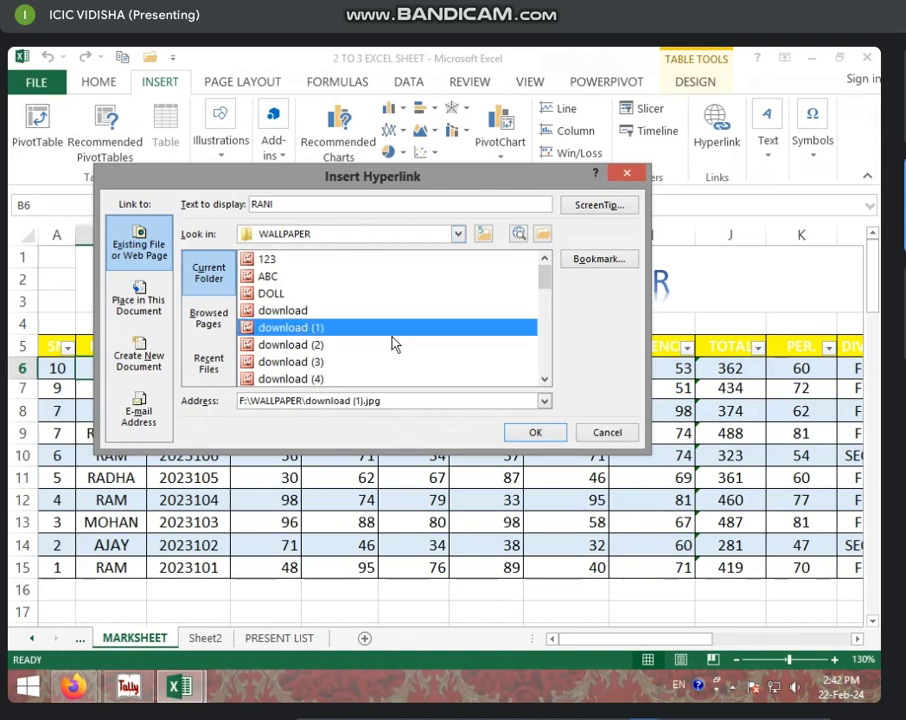
left_click(320, 366)
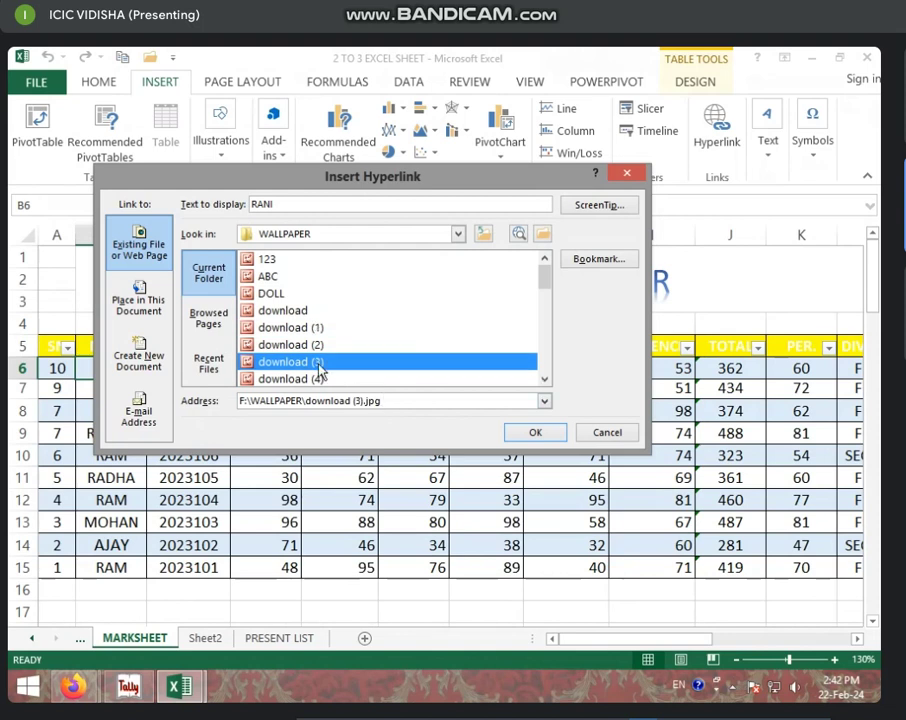
left_click(271, 296)
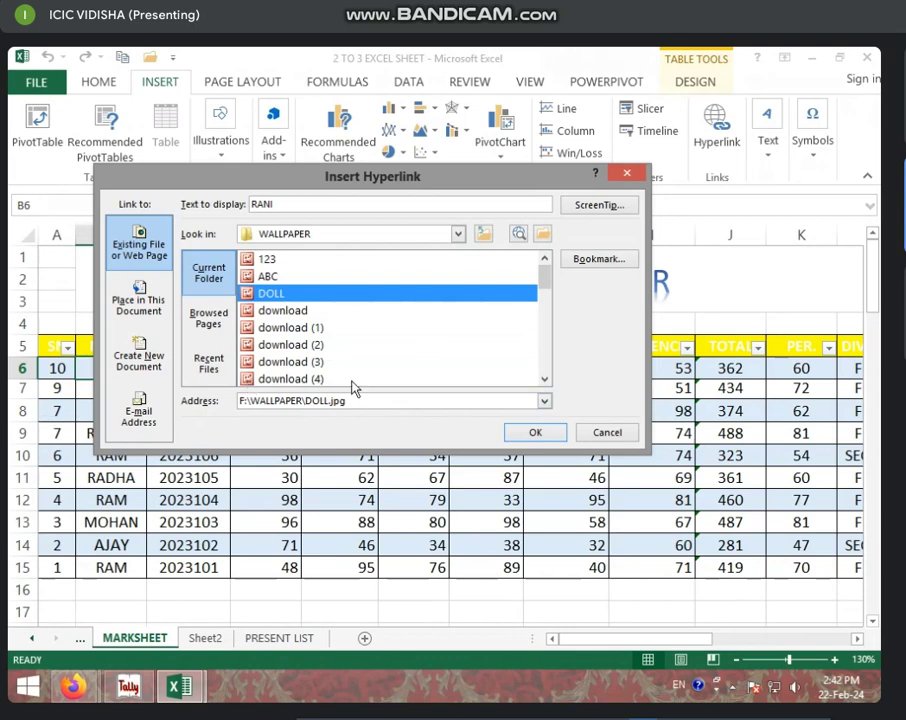
Confirm the RANI hyperlink, follow it to view DOLL.jpg, then close the browser.
left_click(535, 433)
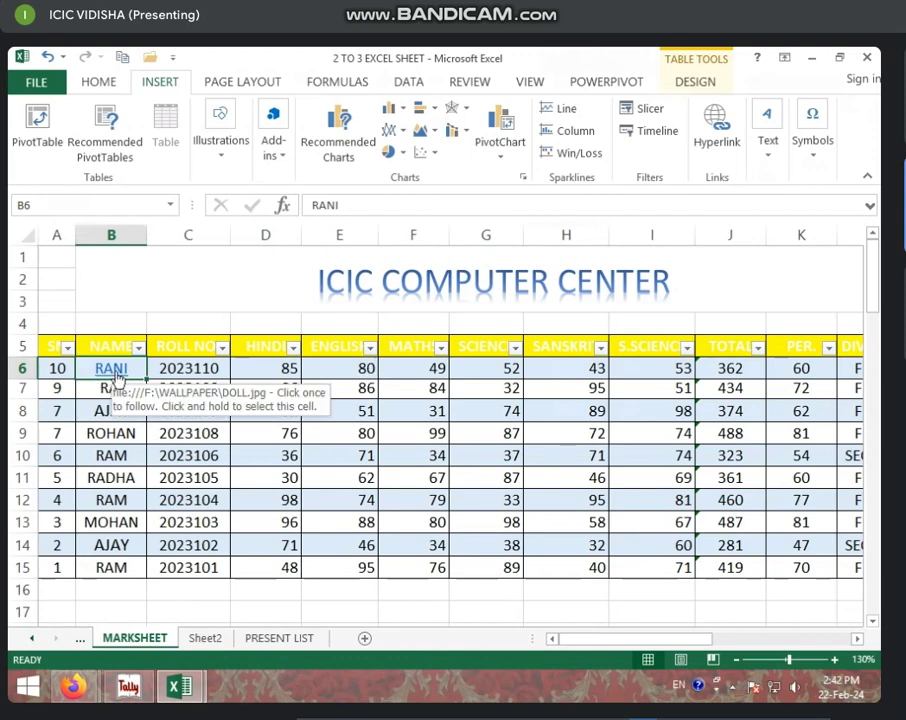
left_click(115, 370)
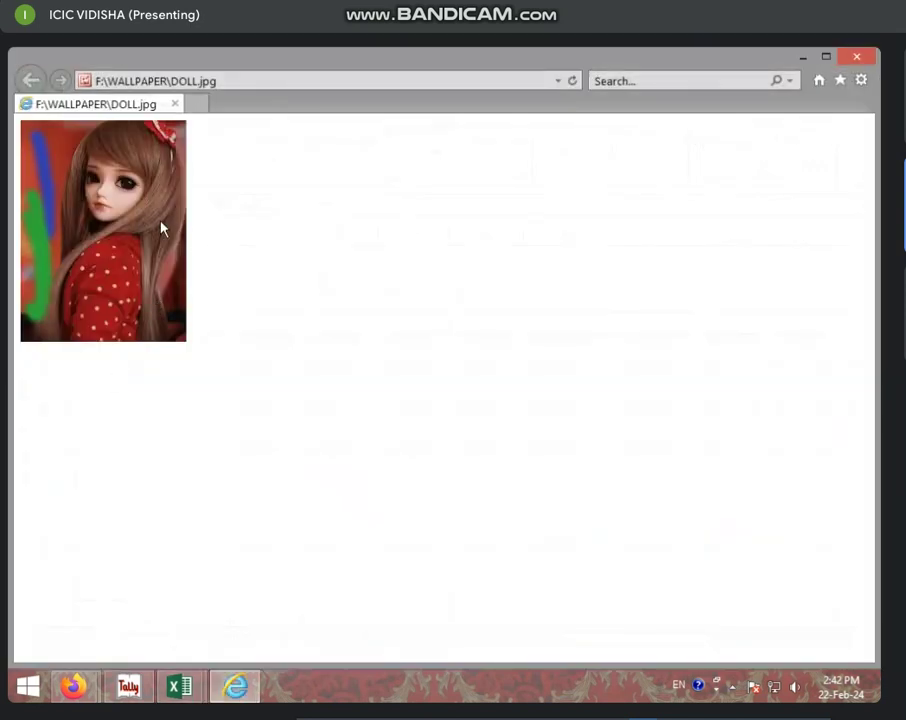
left_click(861, 58)
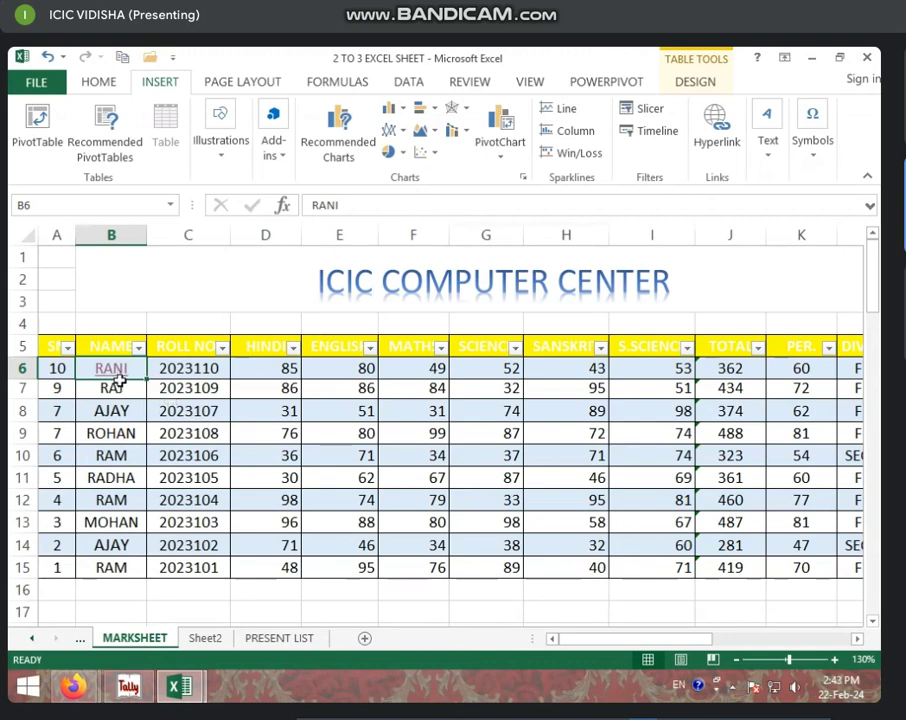
Hyperlink empty cell B18 to the PHOTO folder on System Reserved (E:).
scroll(118, 380, "down", 3)
left_click(116, 437)
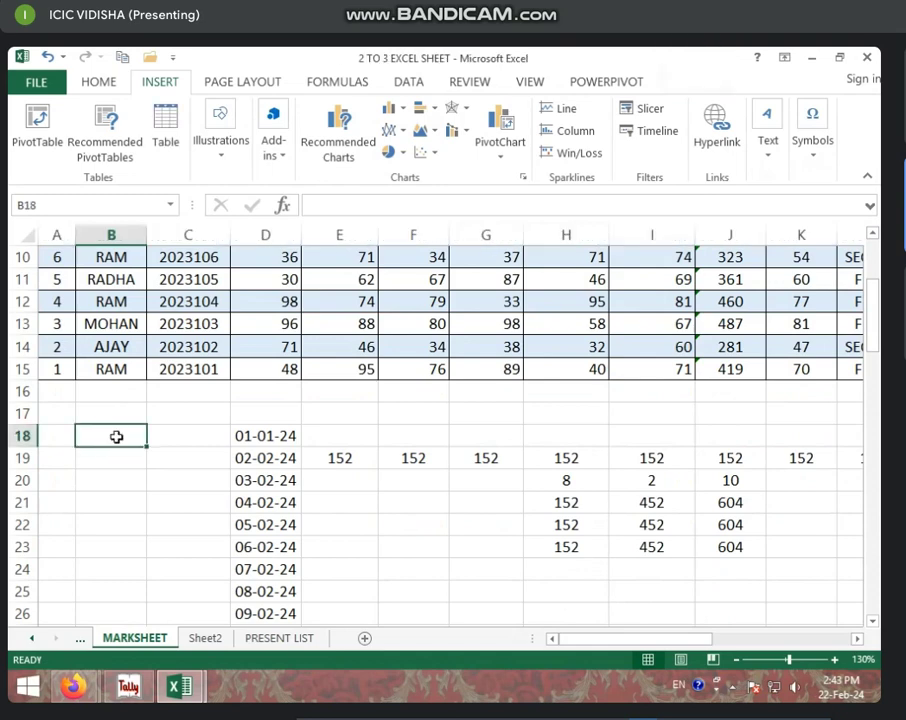
left_click(714, 136)
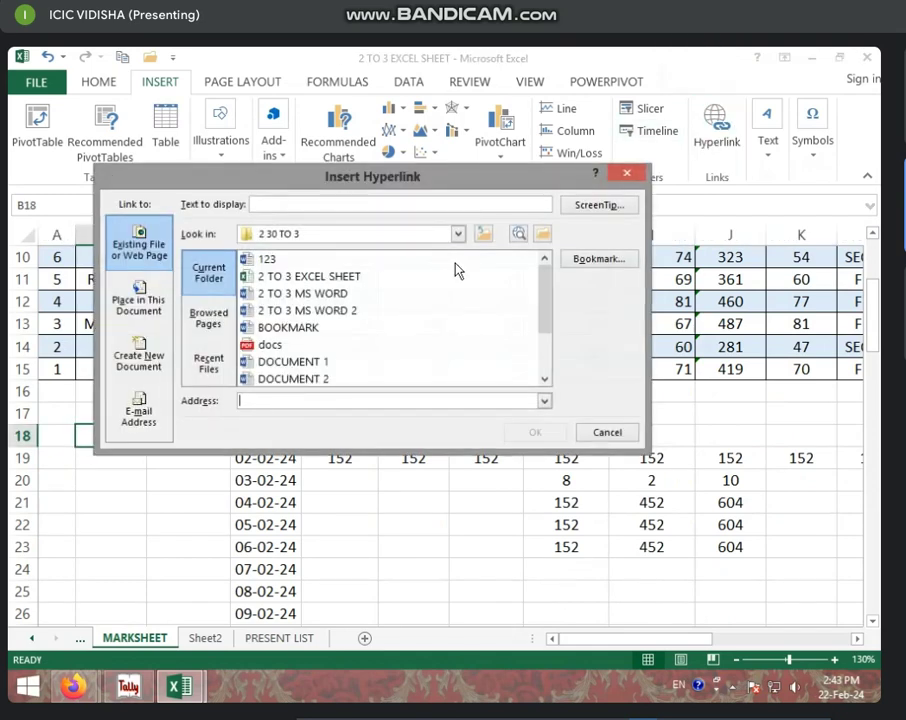
left_click(458, 236)
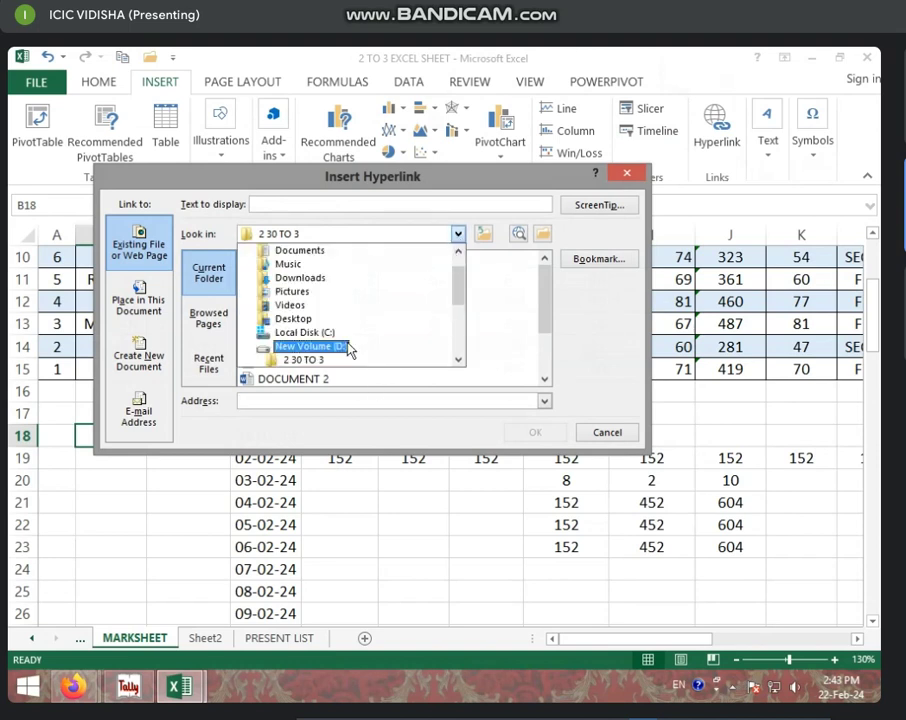
scroll(343, 347, "down", 1)
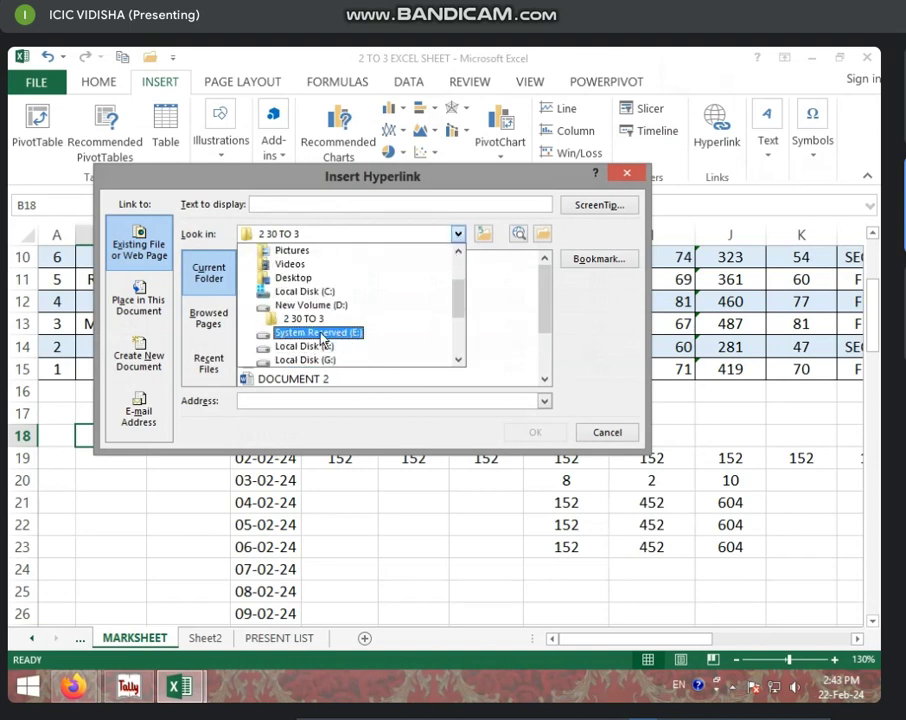
left_click(334, 333)
left_click(288, 271)
scroll(293, 297, "down", 1)
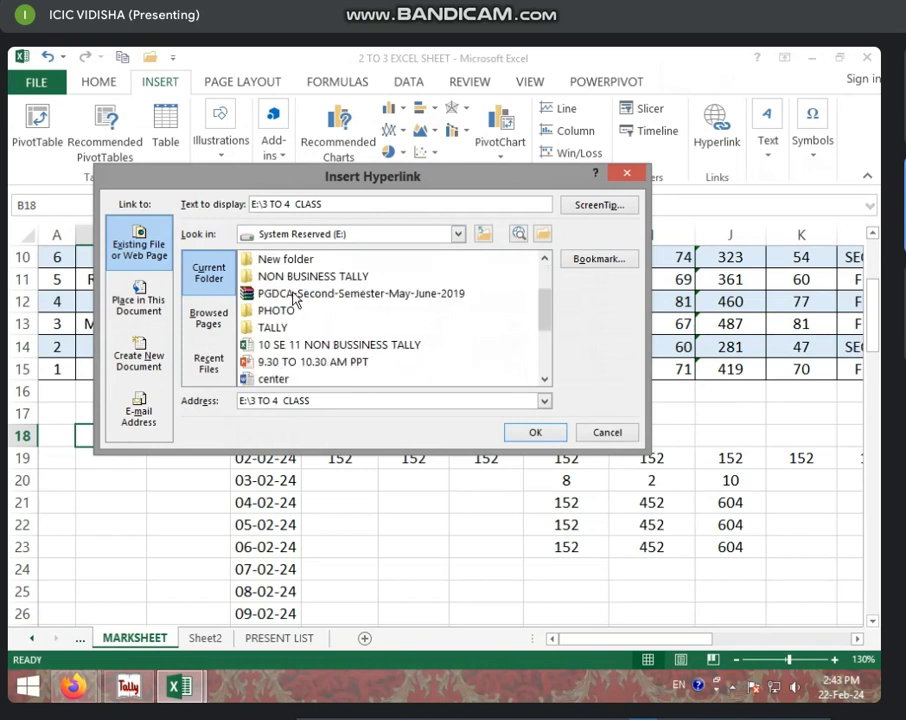
left_click(275, 312)
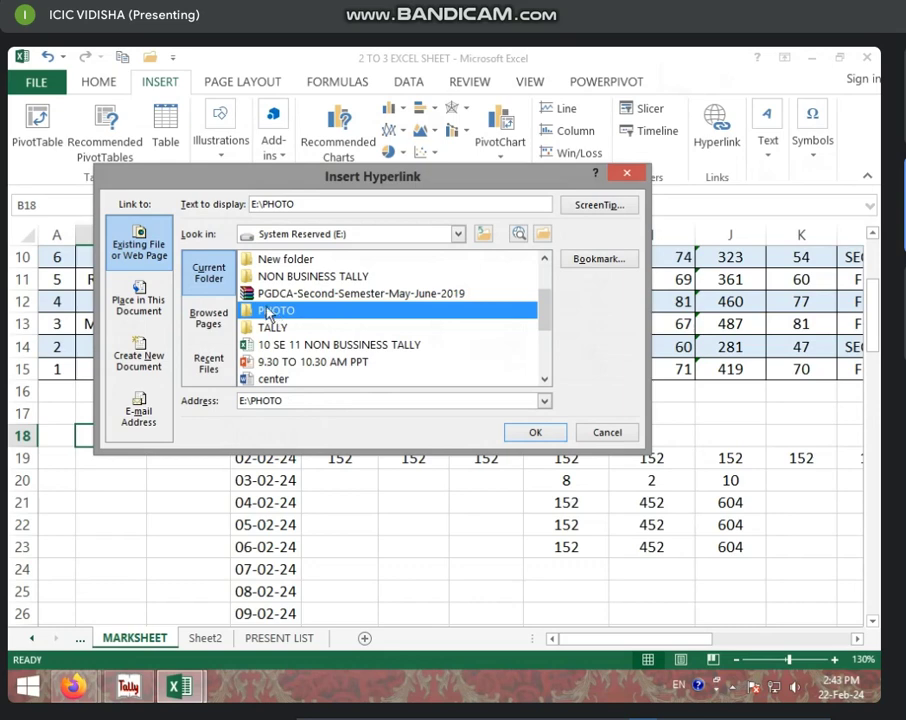
left_click(517, 433)
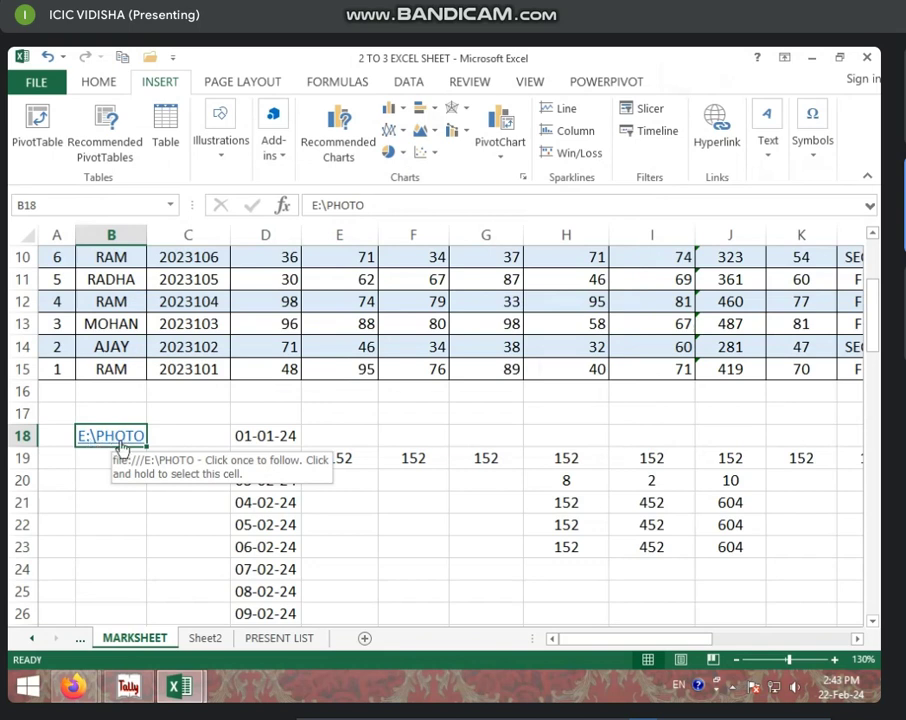
Follow the E:\PHOTO link in B18, then close the PHOTO folder window.
left_click(120, 441)
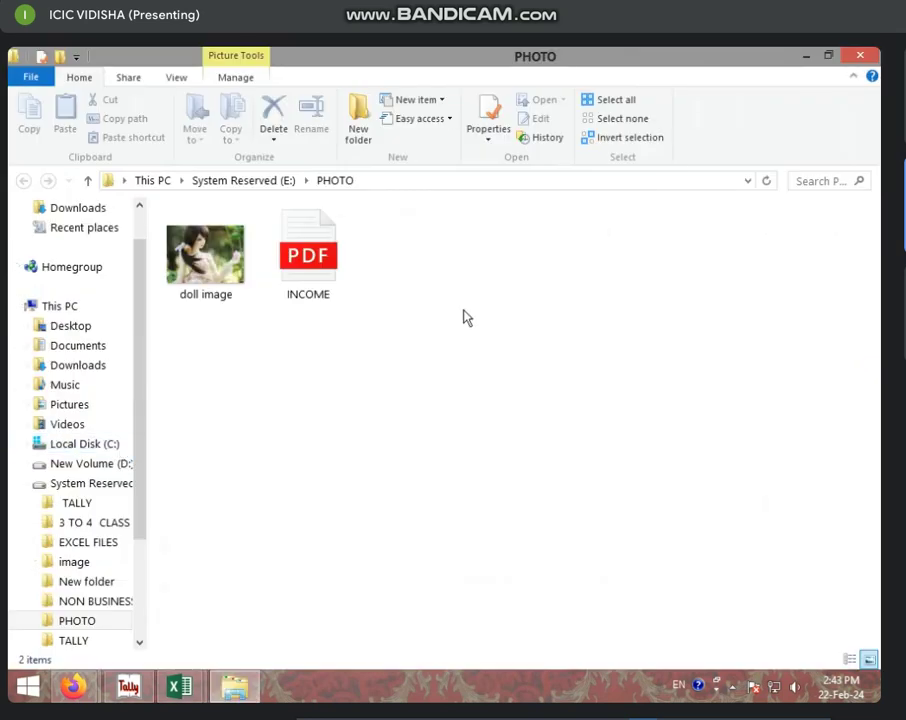
left_click(859, 55)
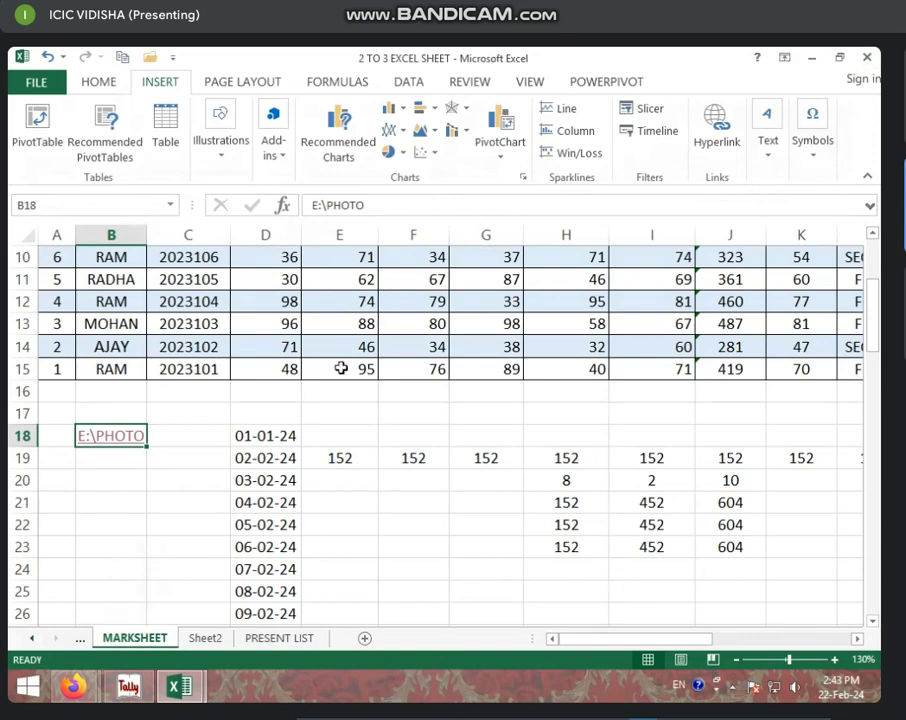
Hyperlink the 152 in cell E19 to the Word document 2 TO 3 MS WORD 2.
scroll(290, 430, "up", 1)
scroll(208, 410, "up", 2)
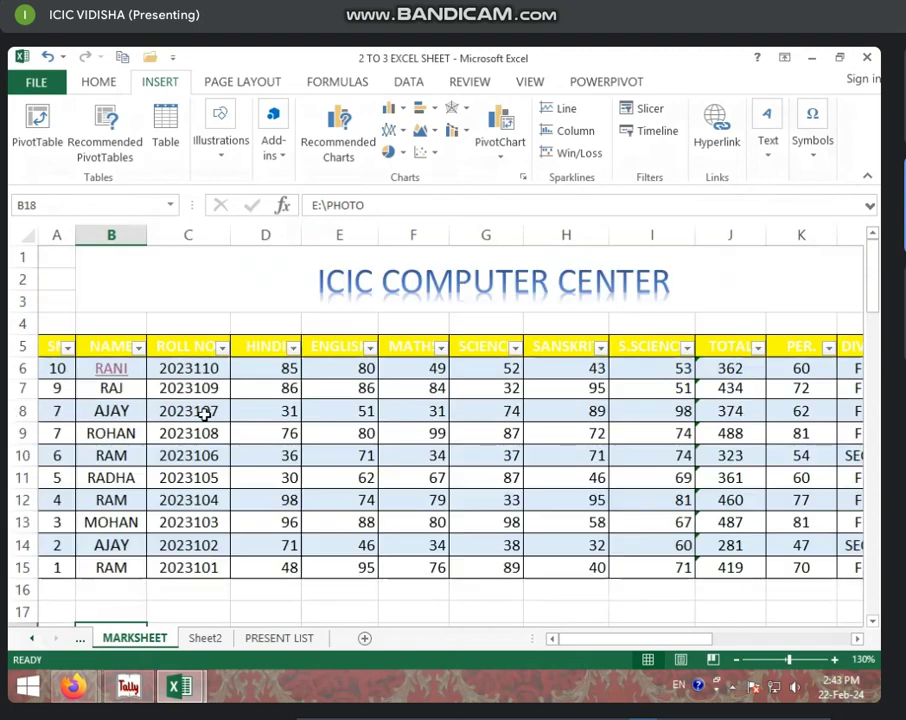
left_click(203, 368)
scroll(220, 540, "down", 1)
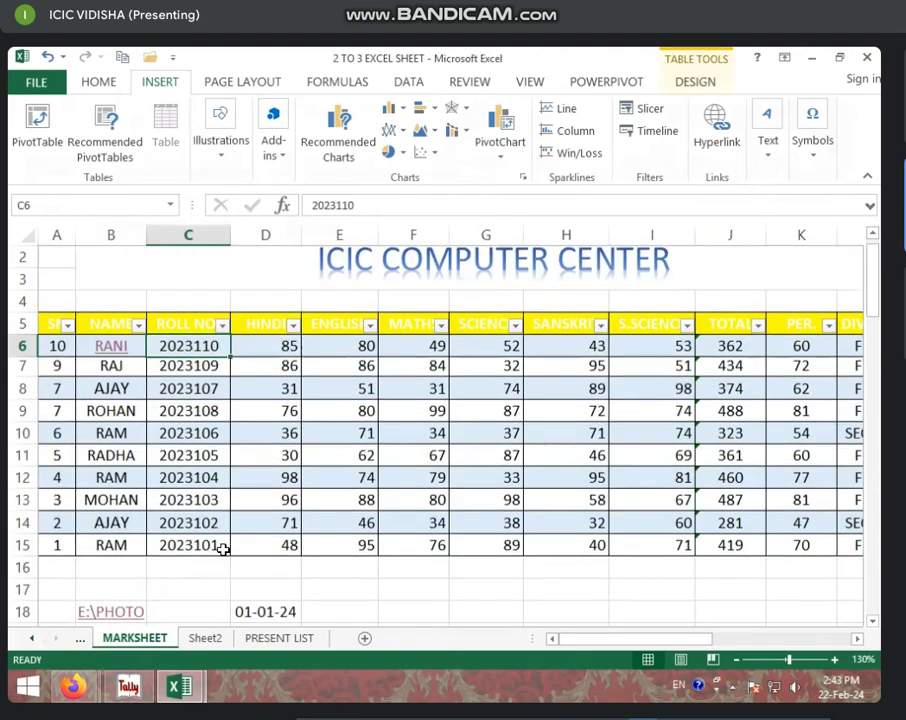
scroll(291, 538, "down", 3)
left_click(338, 388)
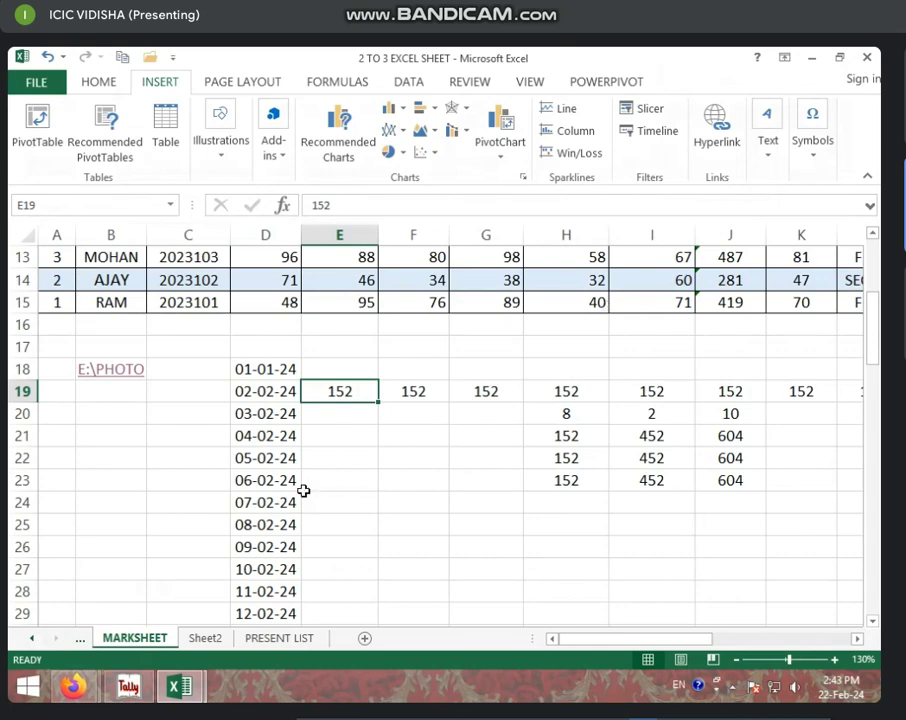
left_click(716, 125)
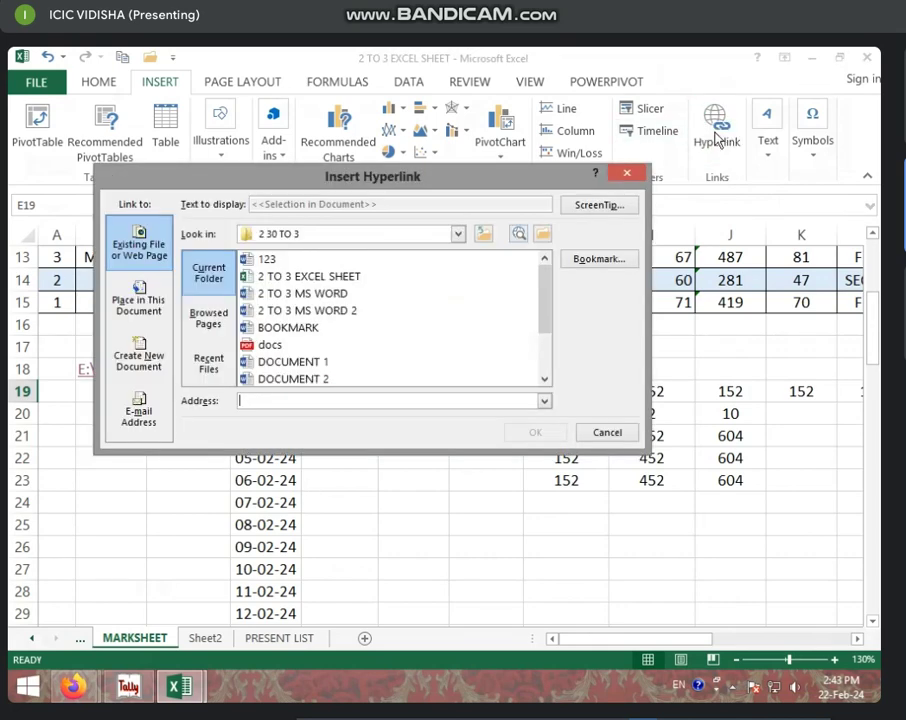
left_click(310, 312)
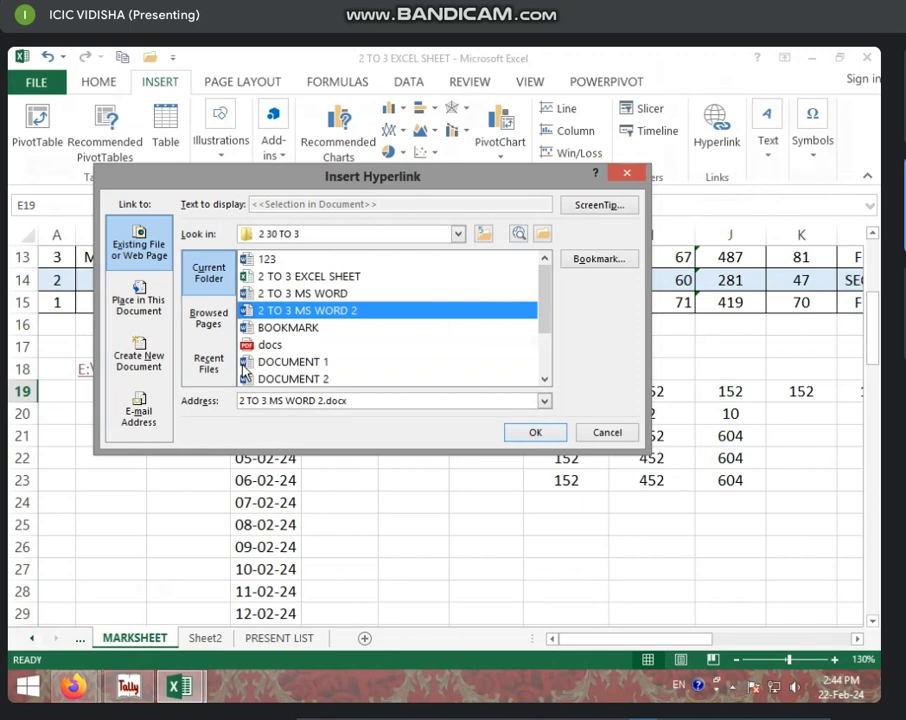
left_click(530, 430)
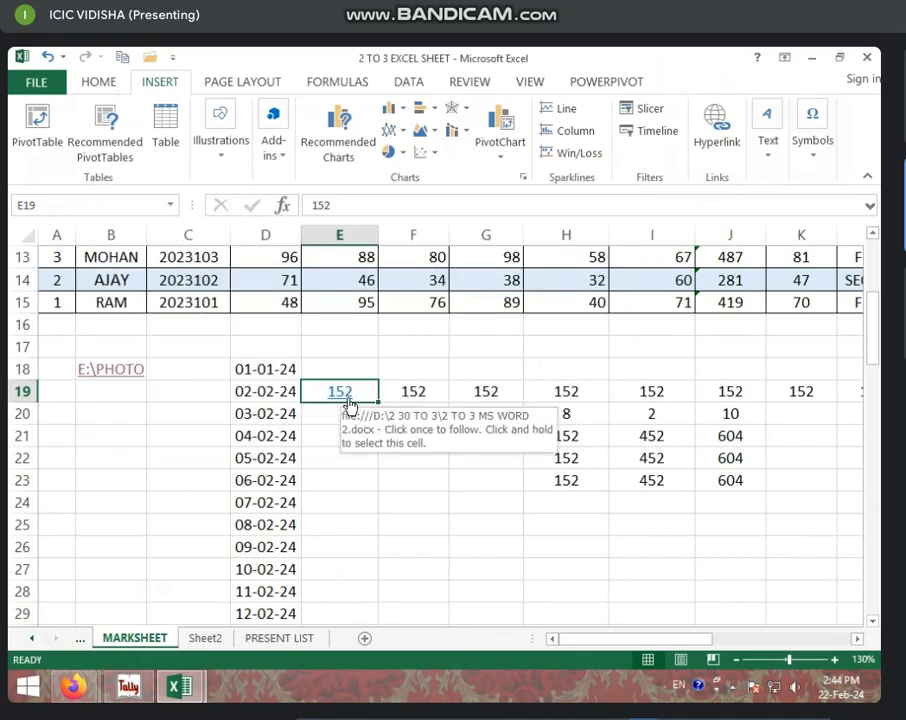
Follow the E19 link to open 2 TO 3 MS WORD 2, then close Word.
left_click(344, 391)
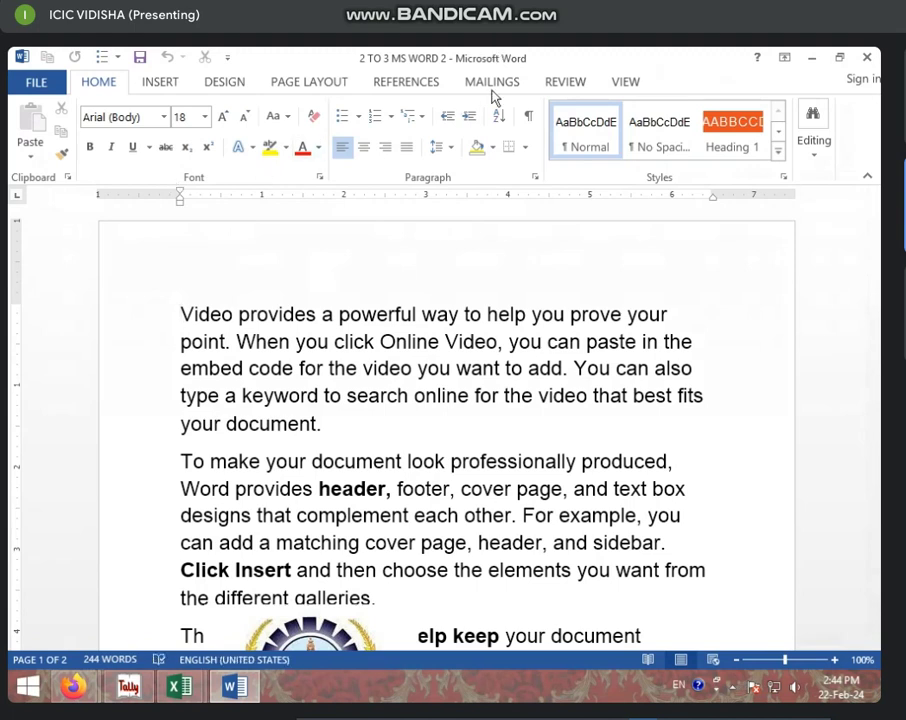
left_click(867, 57)
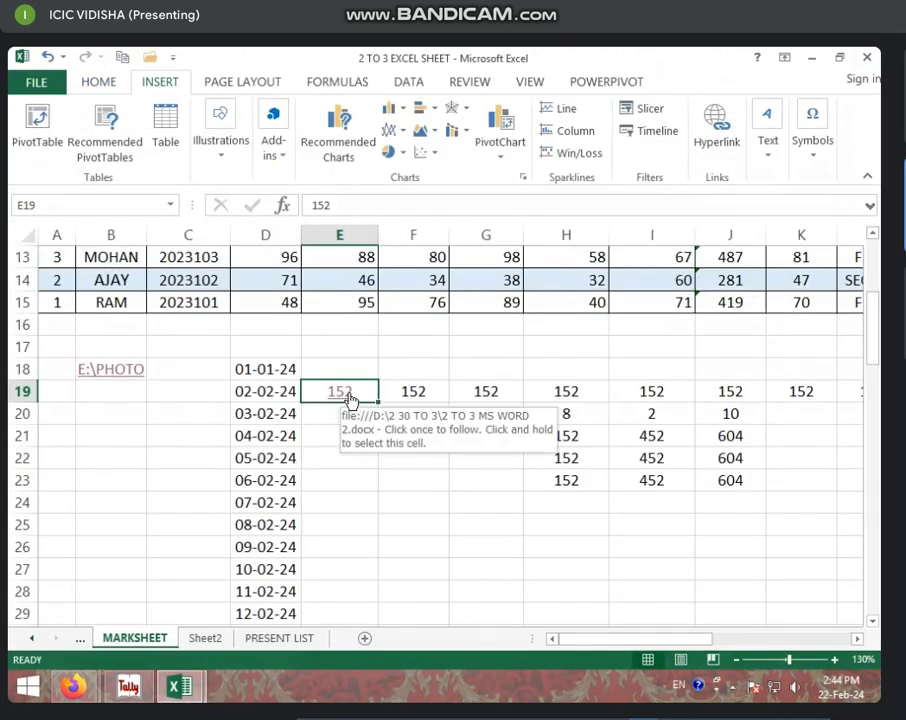
Replace the 152 in E19 with JKLJK and return to the cell.
key("Delete")
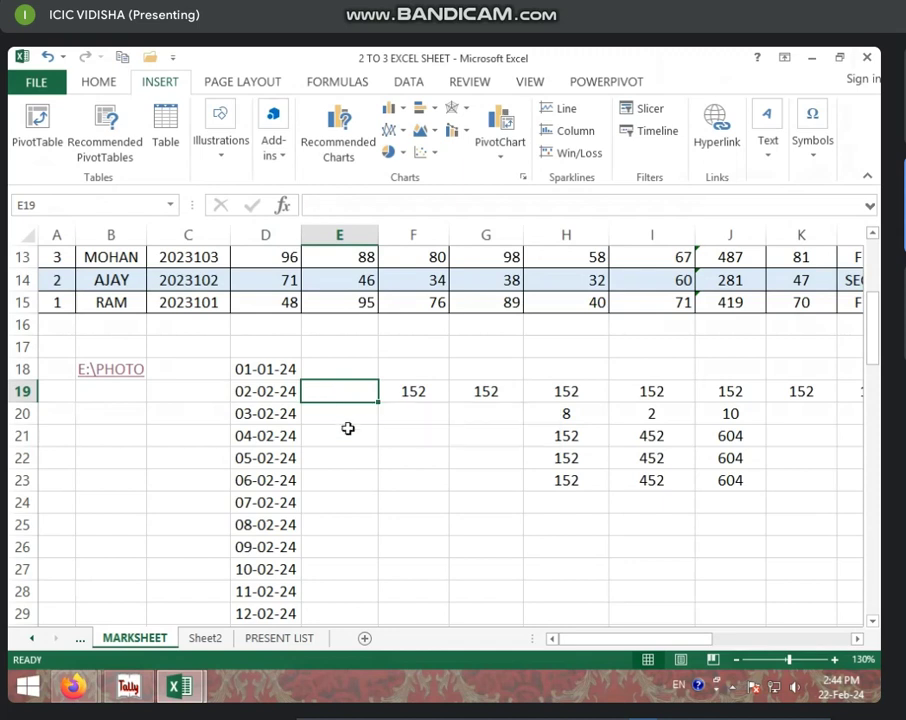
type("JKLJK")
key("Return")
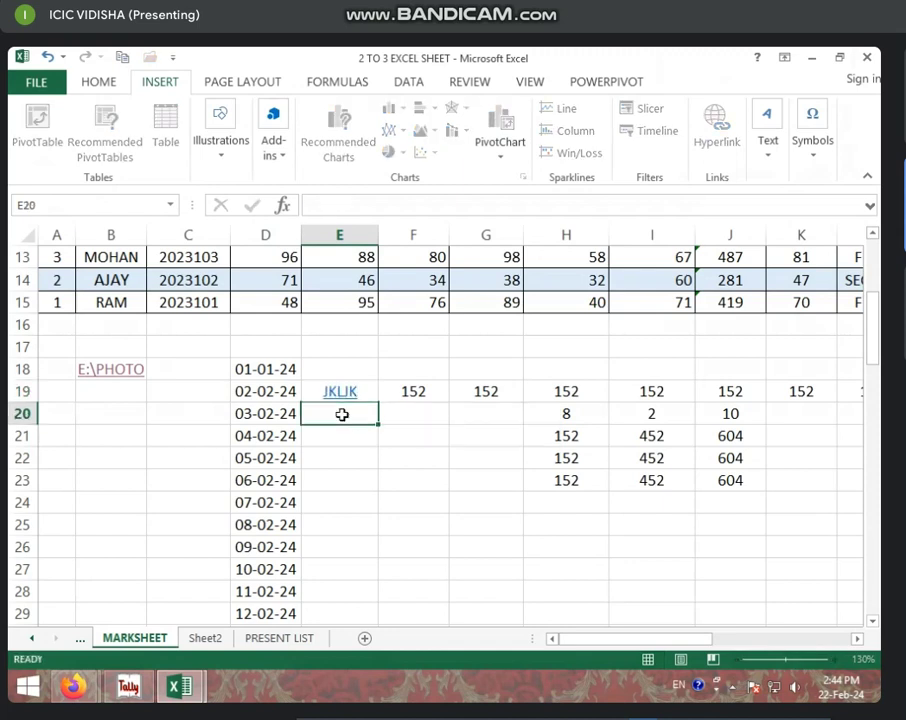
key("Up")
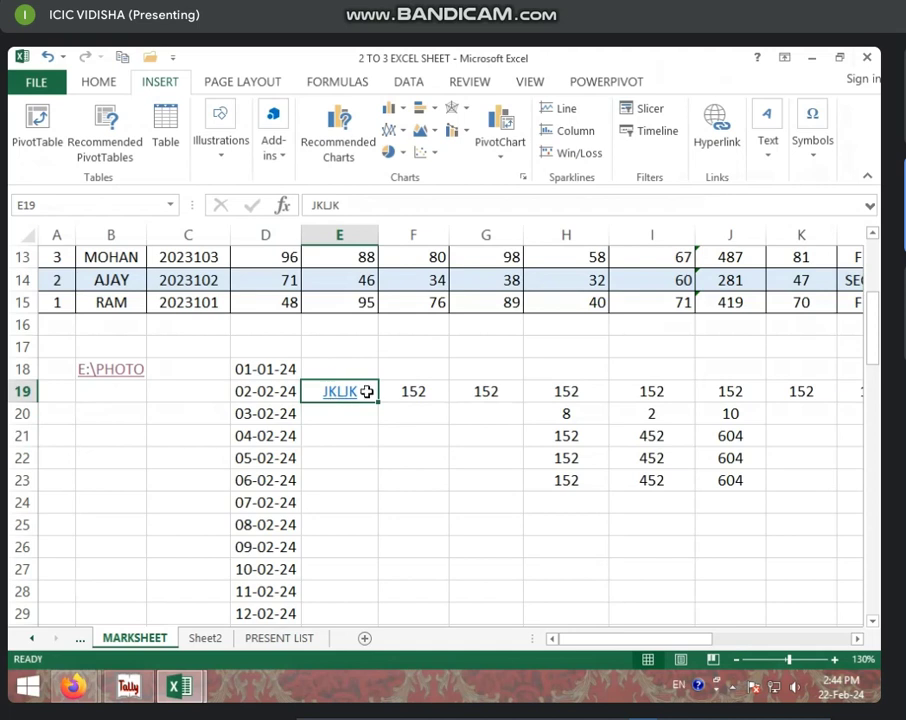
View E19's context menu, then edit the cell to select the JKLJK text and reselect it.
right_click(352, 396)
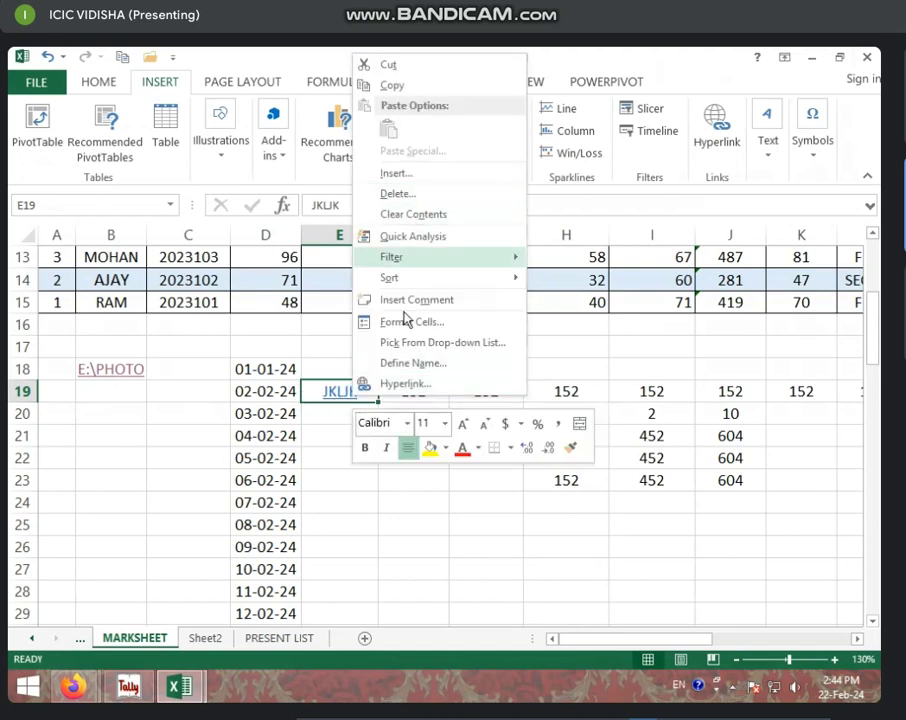
right_click(325, 391)
left_click(317, 398)
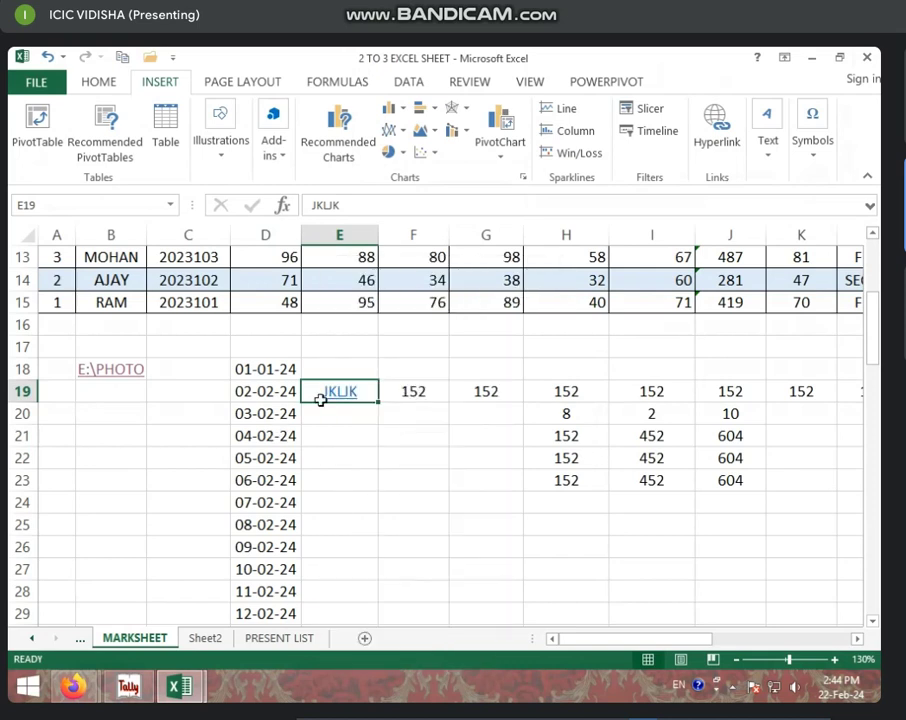
right_click(324, 397)
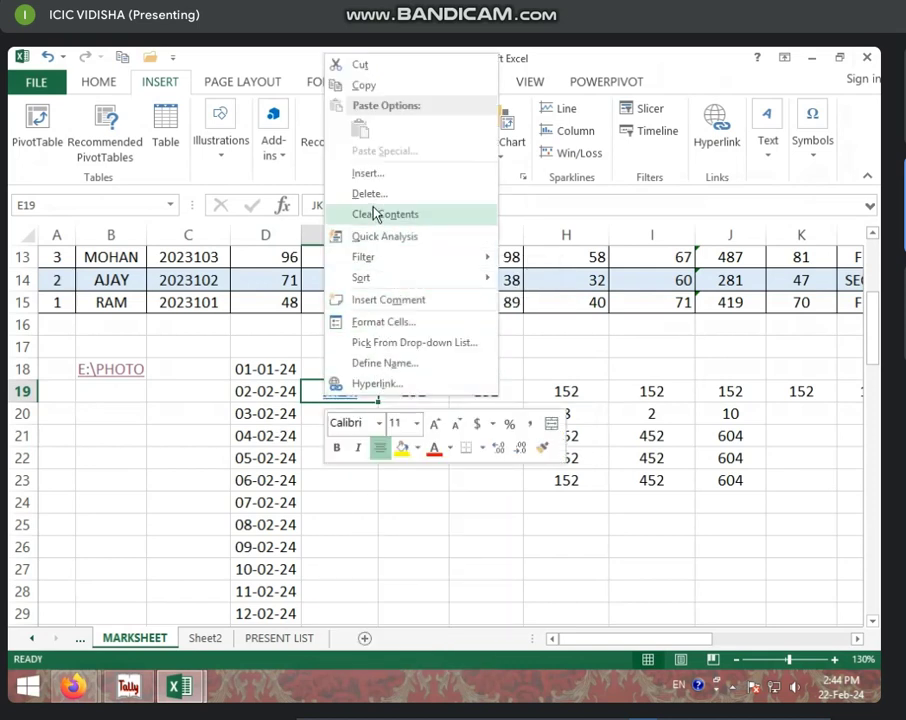
key("Escape")
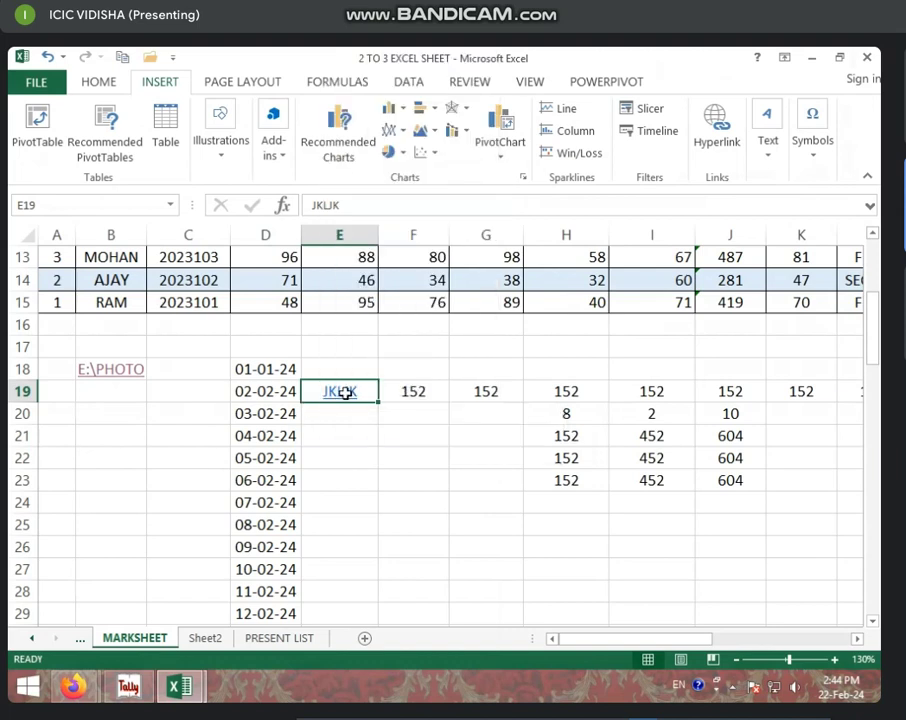
double_click(343, 392)
left_click_drag(376, 392, 249, 392)
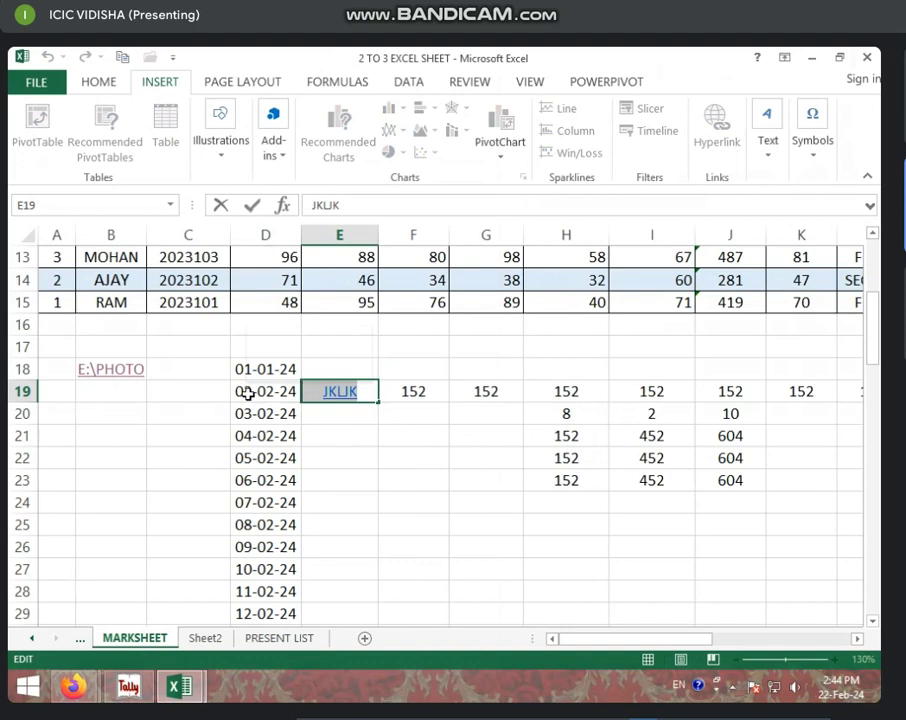
left_click(338, 405)
left_click(341, 394)
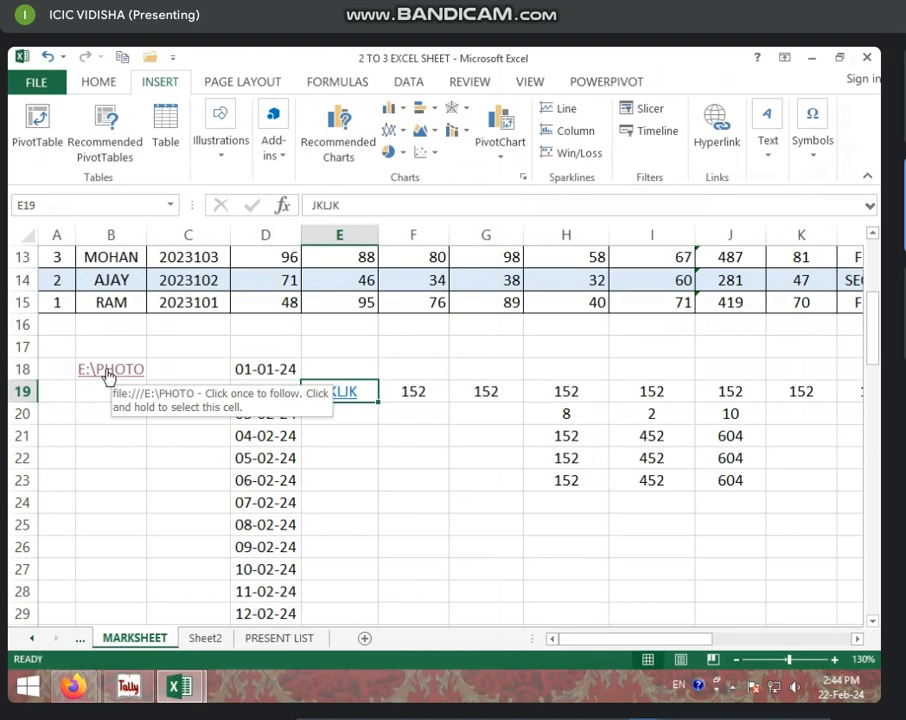
Follow B18's existing link to the PHOTO folder, then close that folder window.
right_click(108, 375)
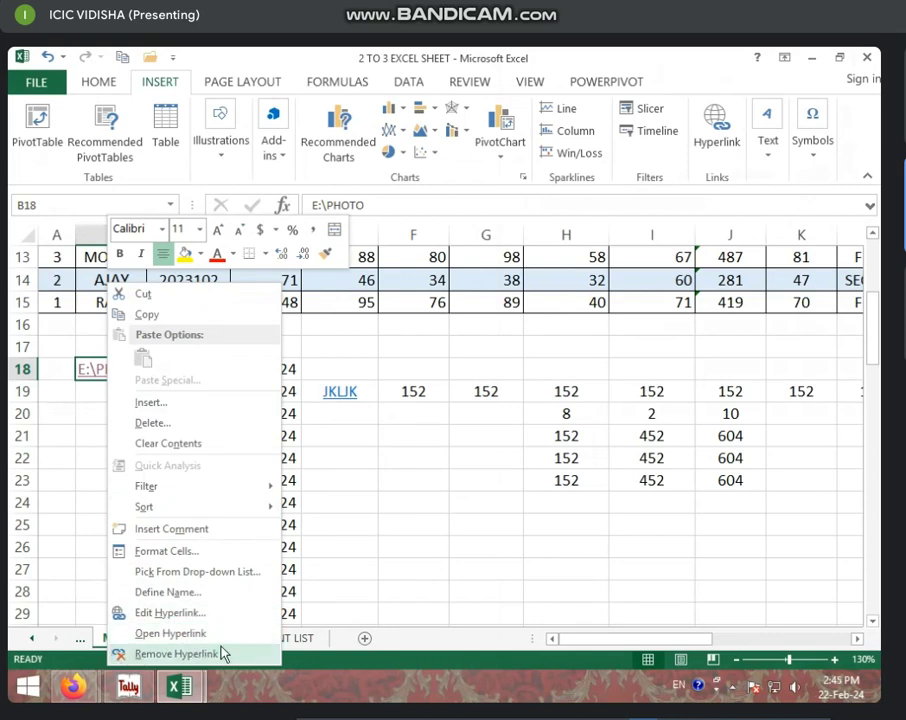
left_click(184, 634)
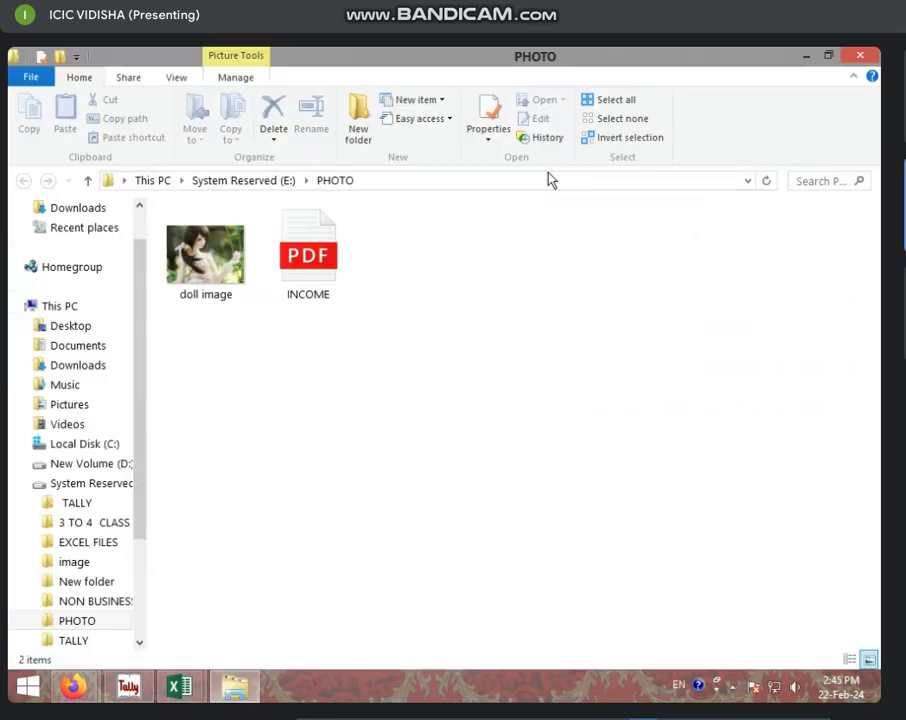
left_click(862, 58)
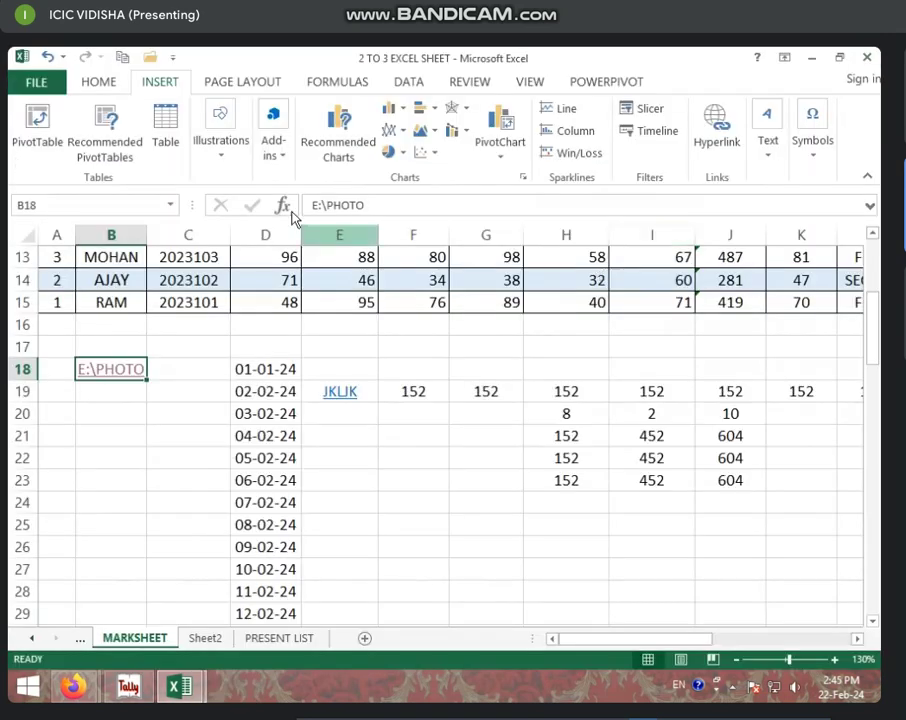
Repoint B18's hyperlink to docs.pdf and open the linked file, accepting the security prompt.
right_click(105, 376)
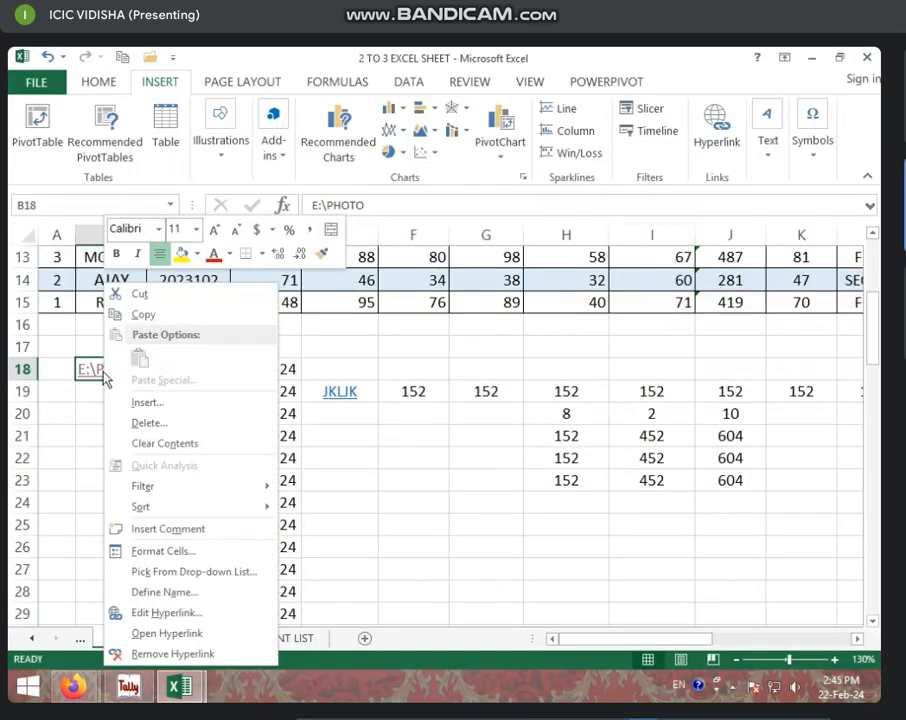
left_click(150, 612)
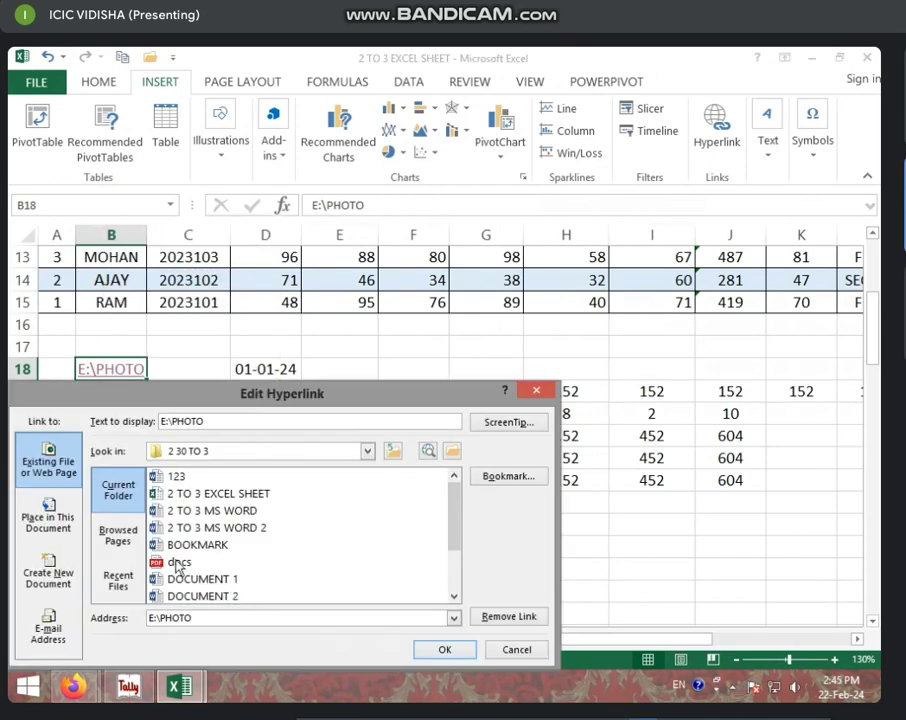
left_click(195, 562)
left_click(444, 649)
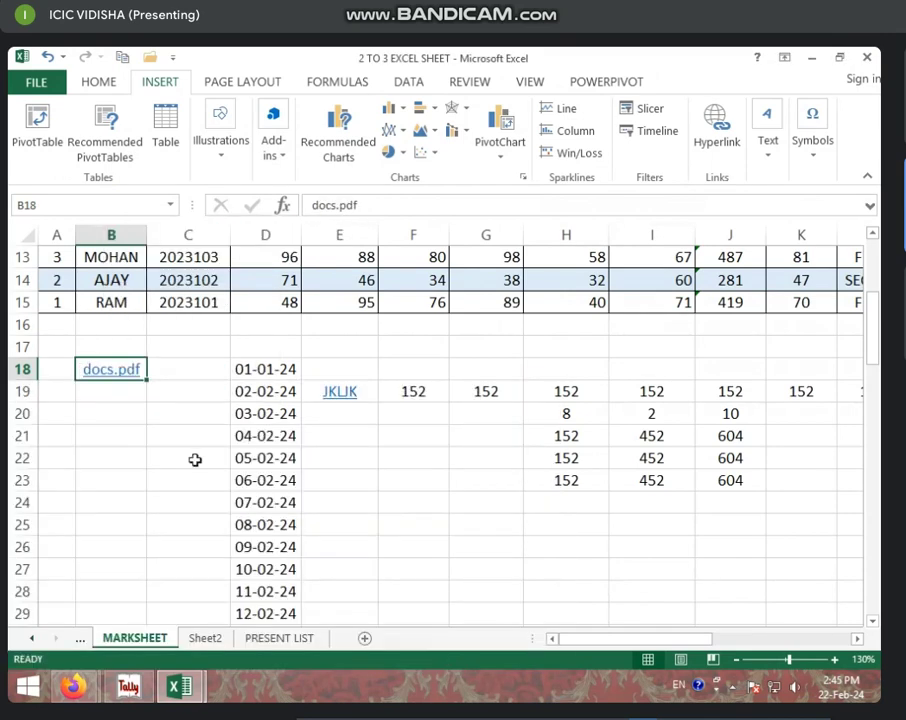
left_click(116, 368)
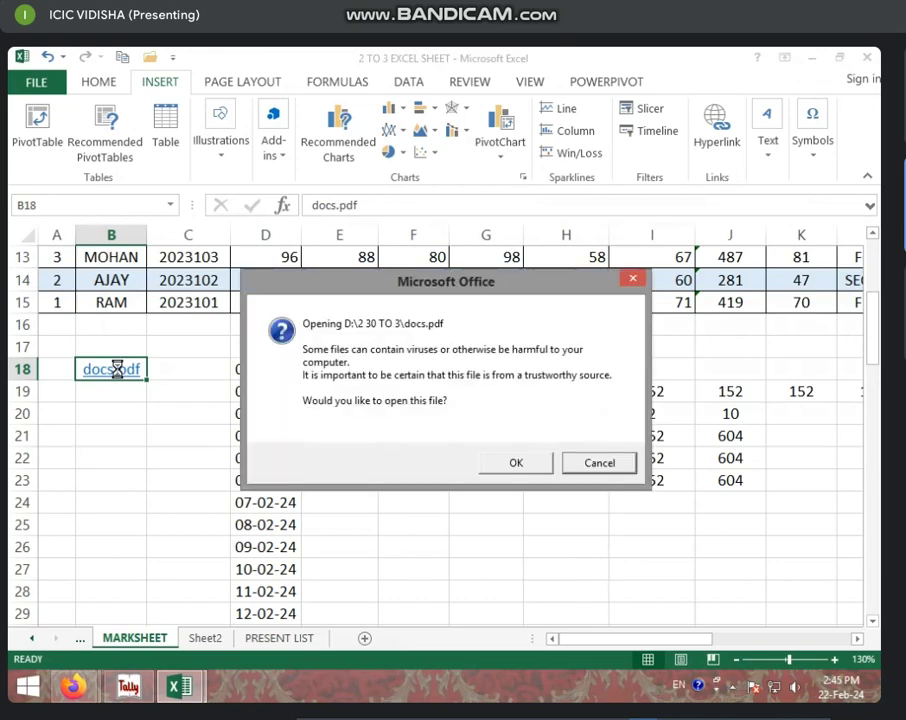
left_click(506, 463)
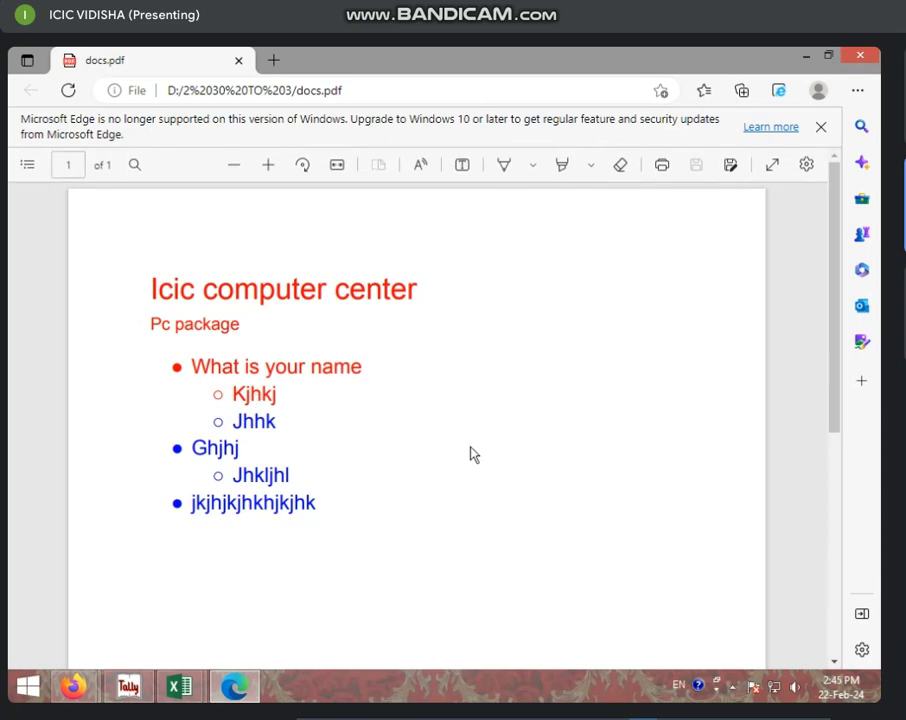
Scroll through docs.pdf in Edge, then close the viewer window.
scroll(390, 480, "down", 5)
scroll(388, 484, "up", 5)
left_click(852, 60)
Remove B18's hyperlink so docs.pdf stays as plain text, then scroll to the top.
right_click(104, 374)
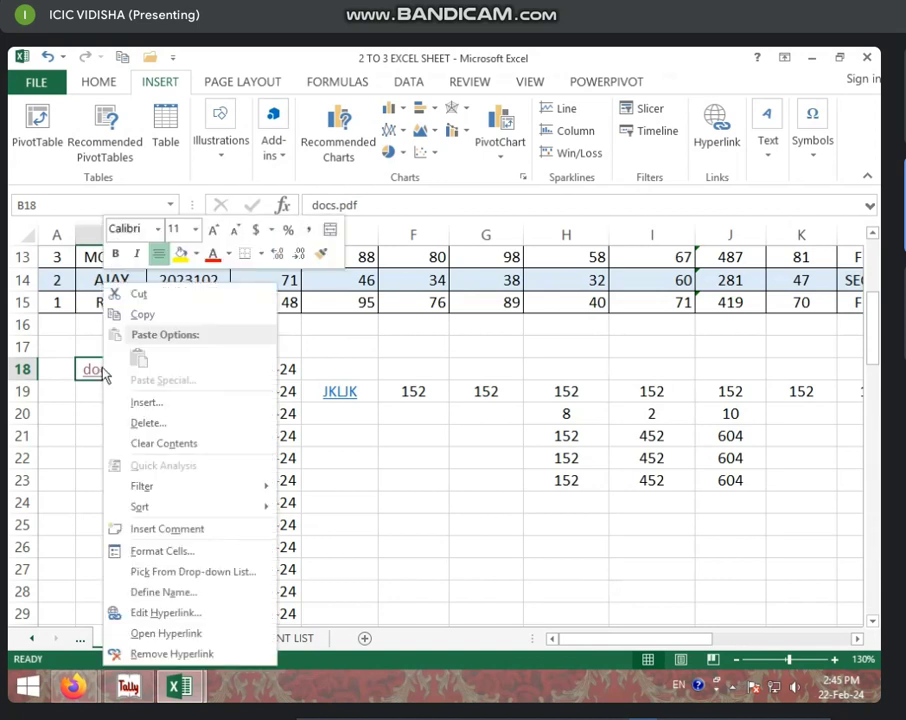
left_click(147, 654)
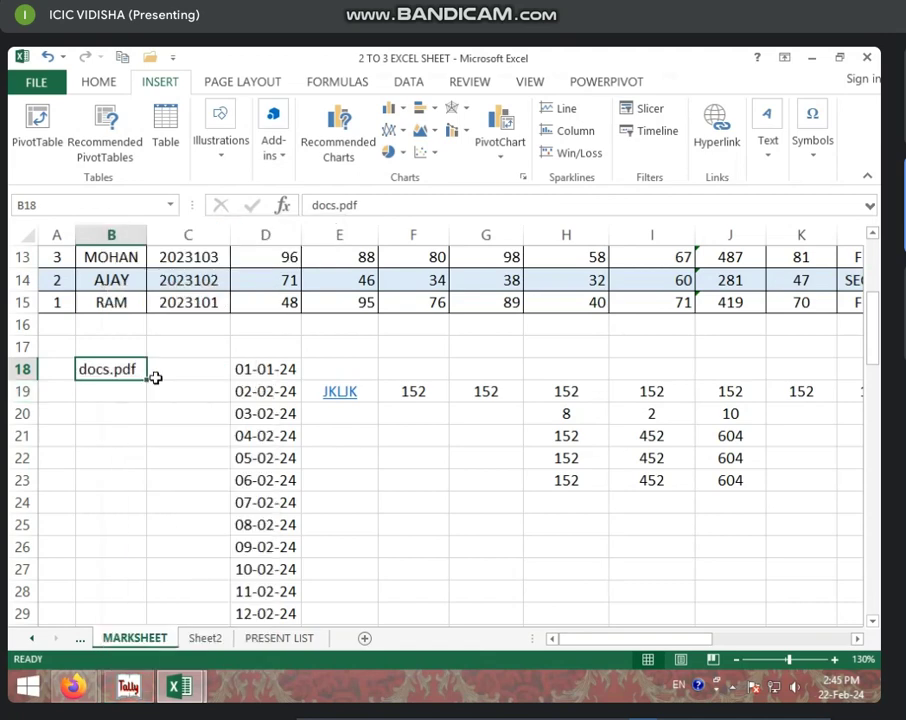
left_click(107, 410)
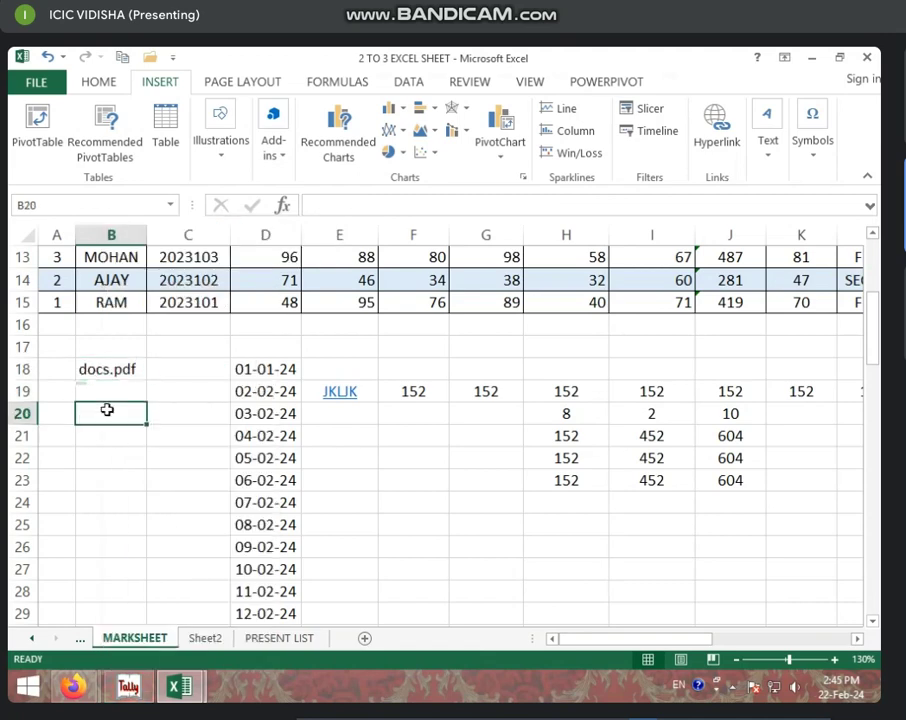
left_click(99, 390)
scroll(67, 411, "up", 3)
scroll(67, 411, "up", 1)
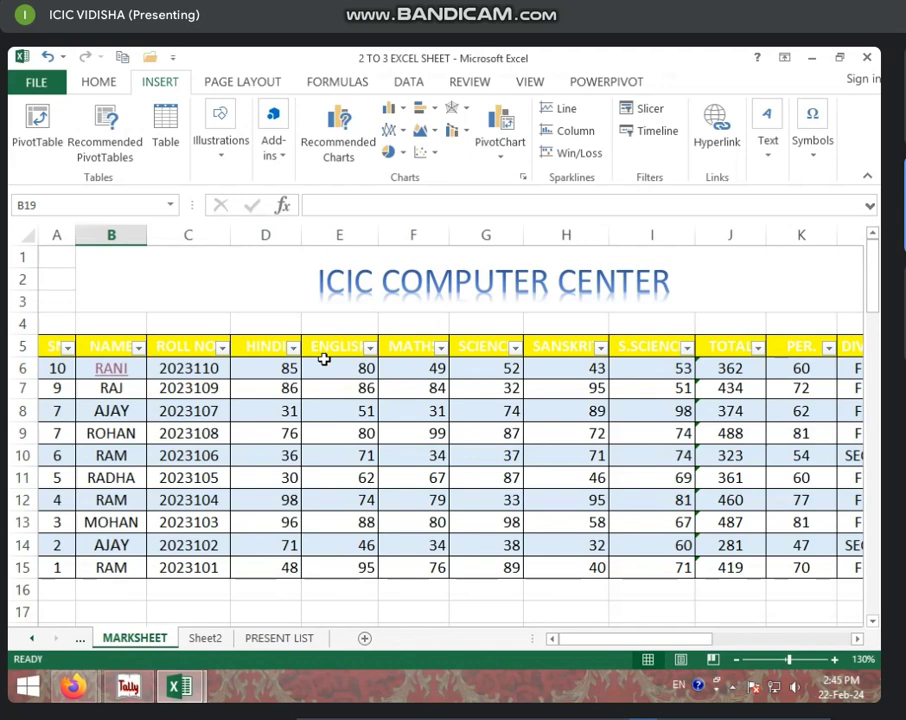
Move from the marksheet to Sheet2 using the sheet tabs.
mouse_move(568, 642)
left_mouse_down()
mouse_move(583, 652)
mouse_move(570, 650)
left_mouse_up()
left_click(302, 636)
left_click(205, 636)
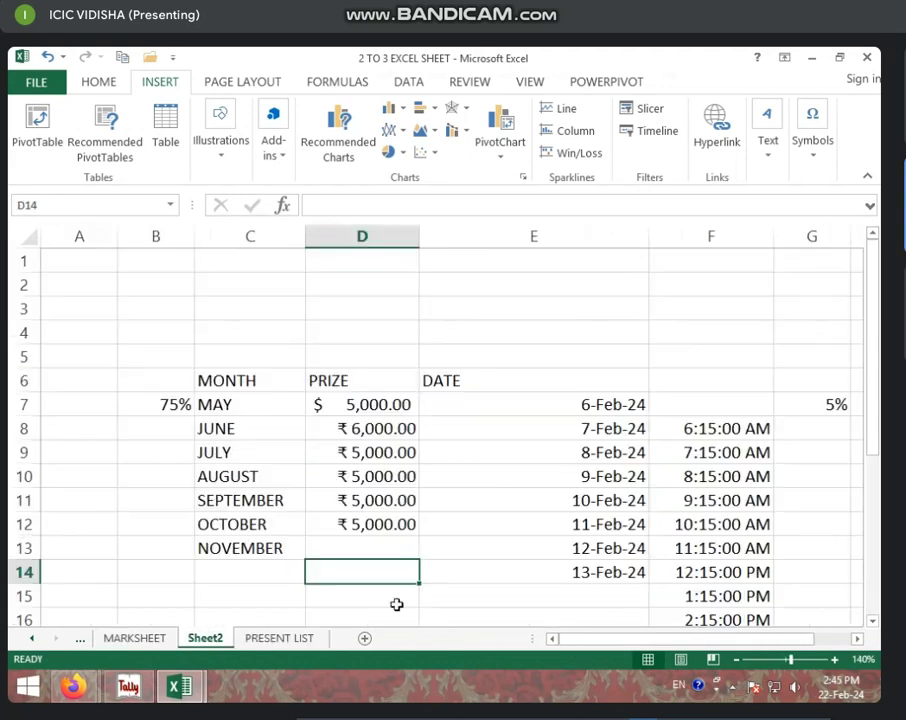
left_click(185, 425)
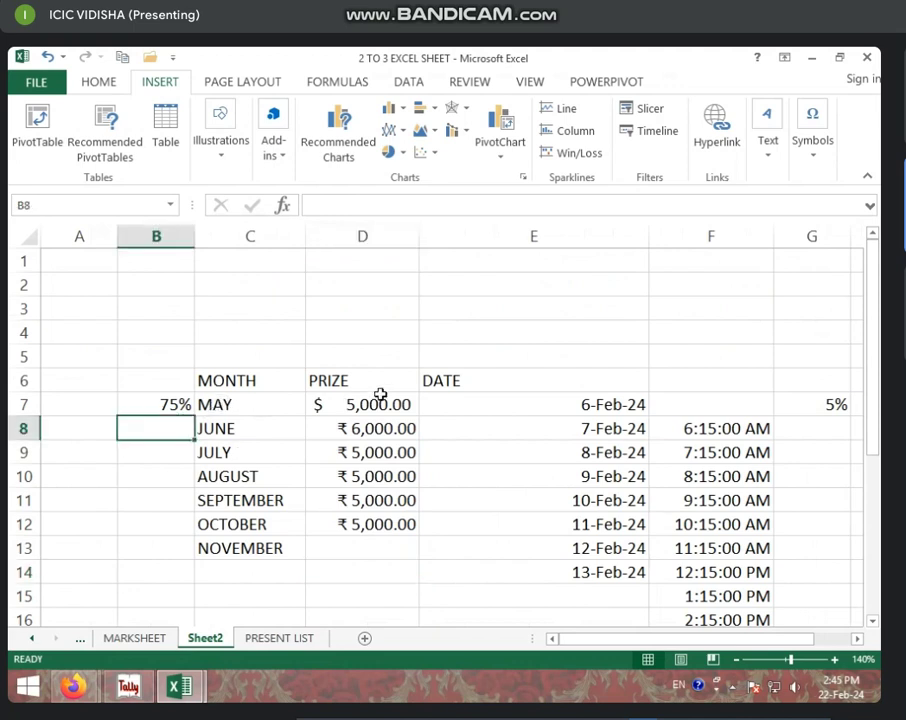
Enter PARI JAN KALYAN SAMITI in Sheet2 cell A7 and minimize Excel.
left_click(80, 410)
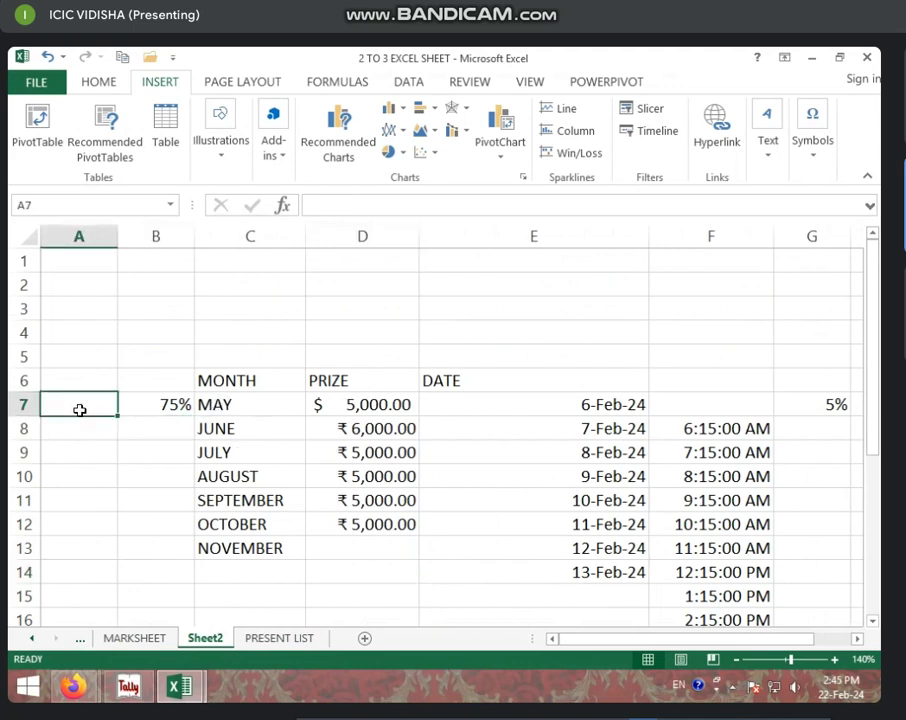
type("PARI")
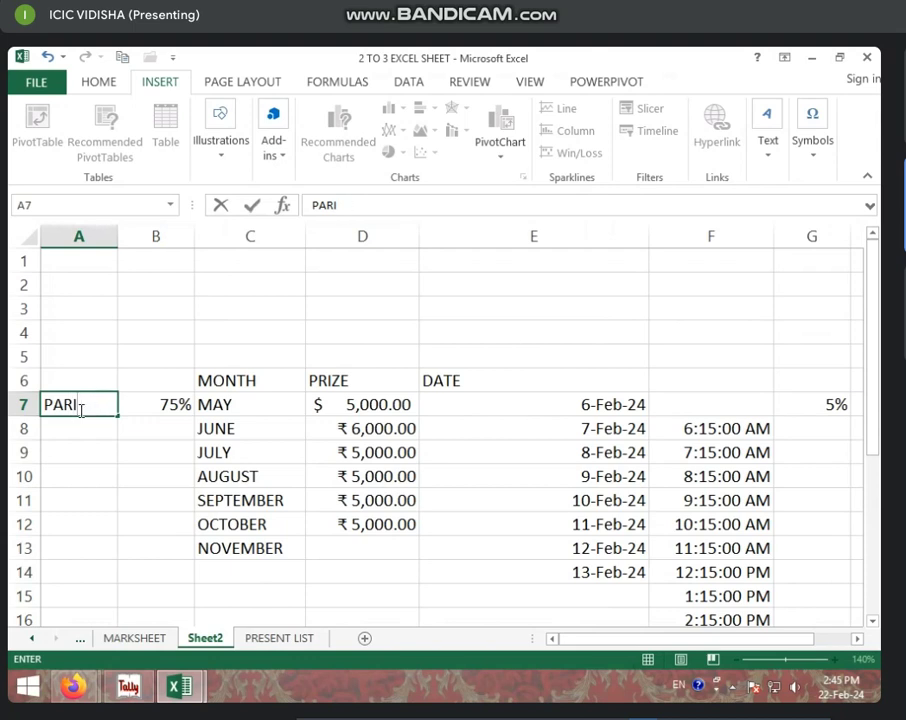
type(" JAN KAL")
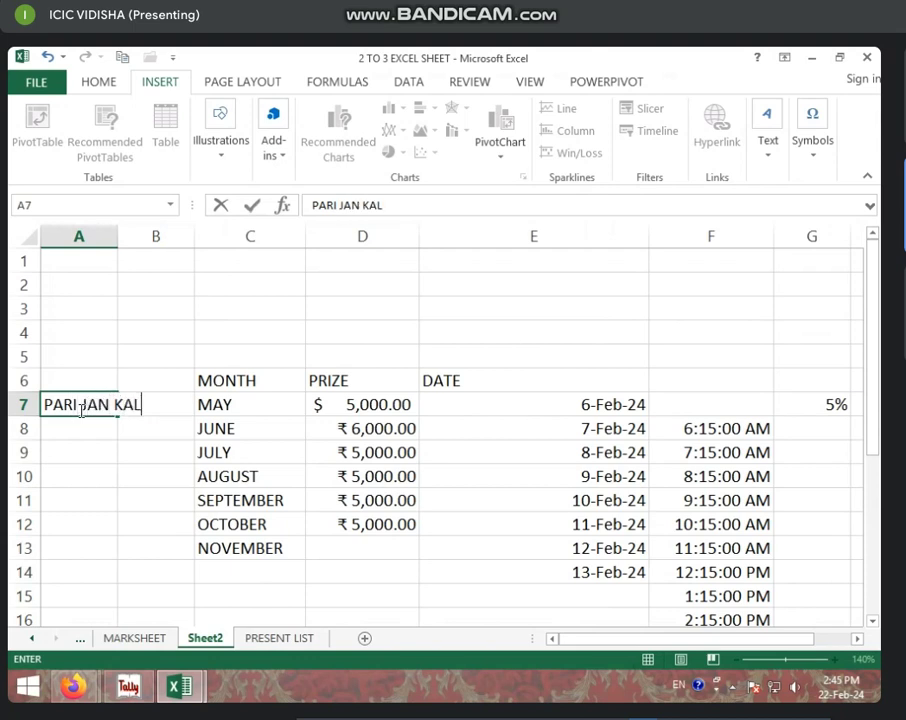
type("YAN SAMITI")
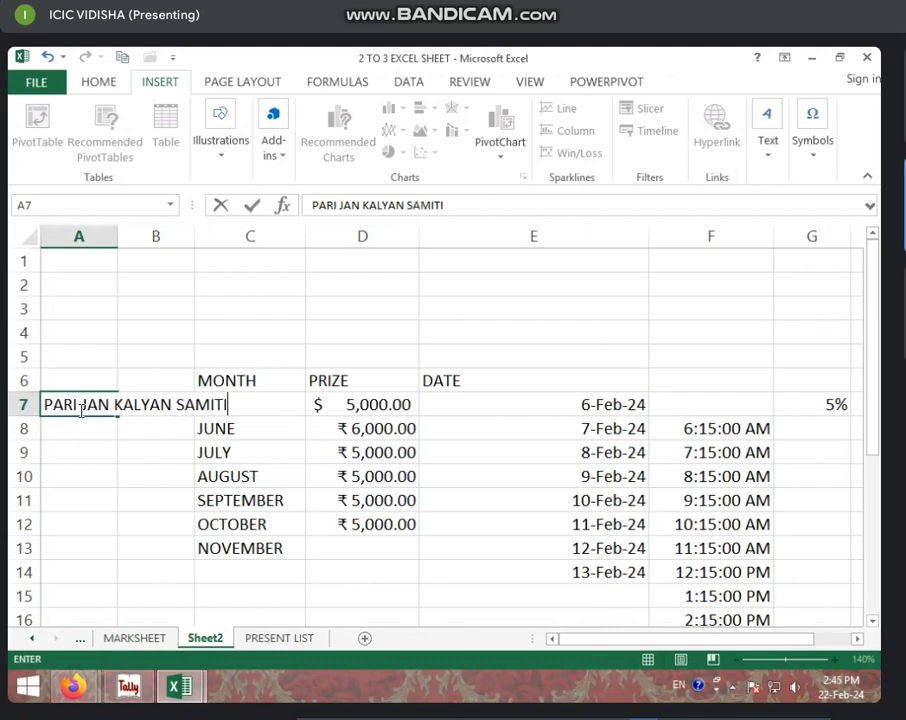
left_click(81, 410)
key("Down")
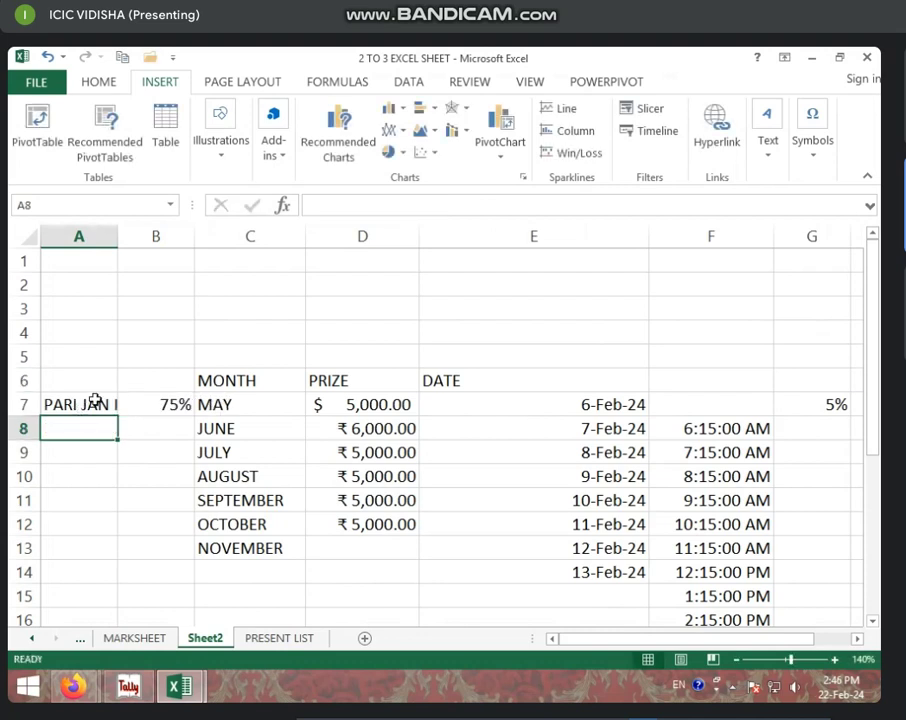
left_click(105, 403)
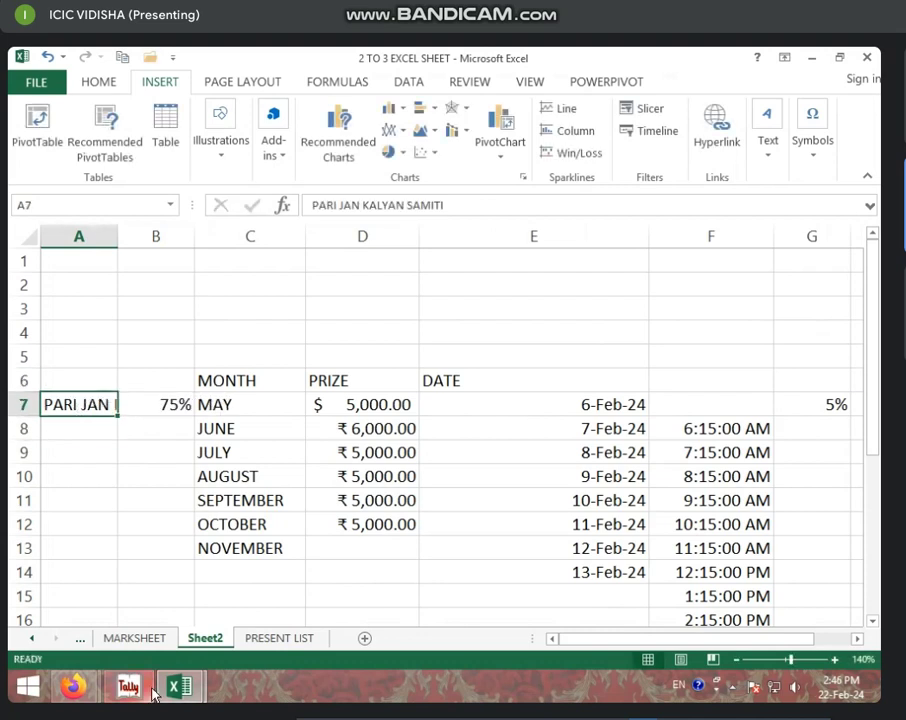
left_click(813, 58)
Close Book1, launch Chrome and search pari jan kalyan samiti to reach the channel's YouTube page.
left_click(866, 57)
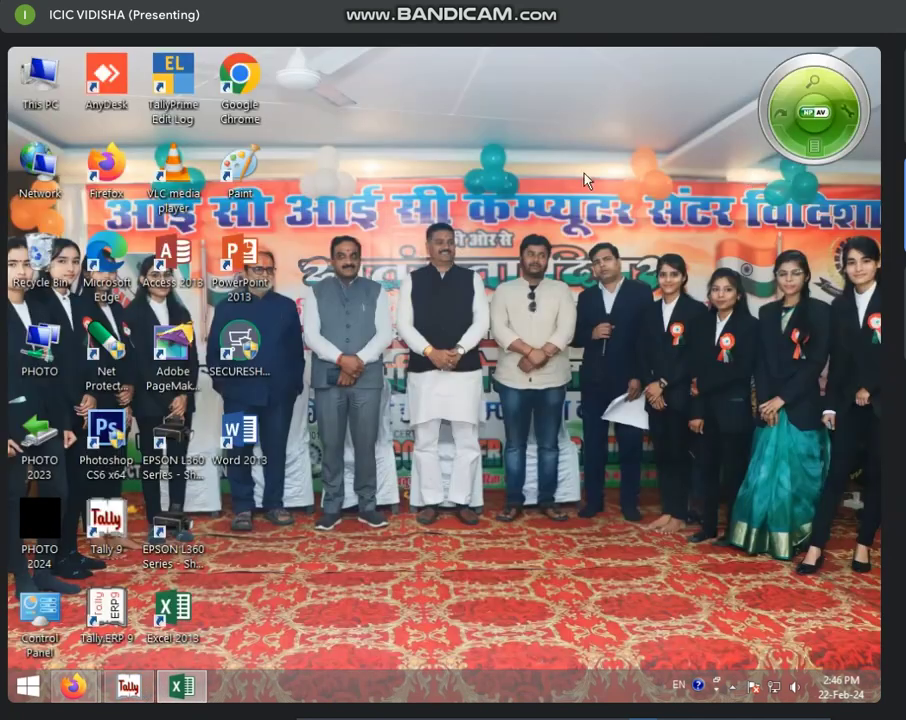
double_click(248, 80)
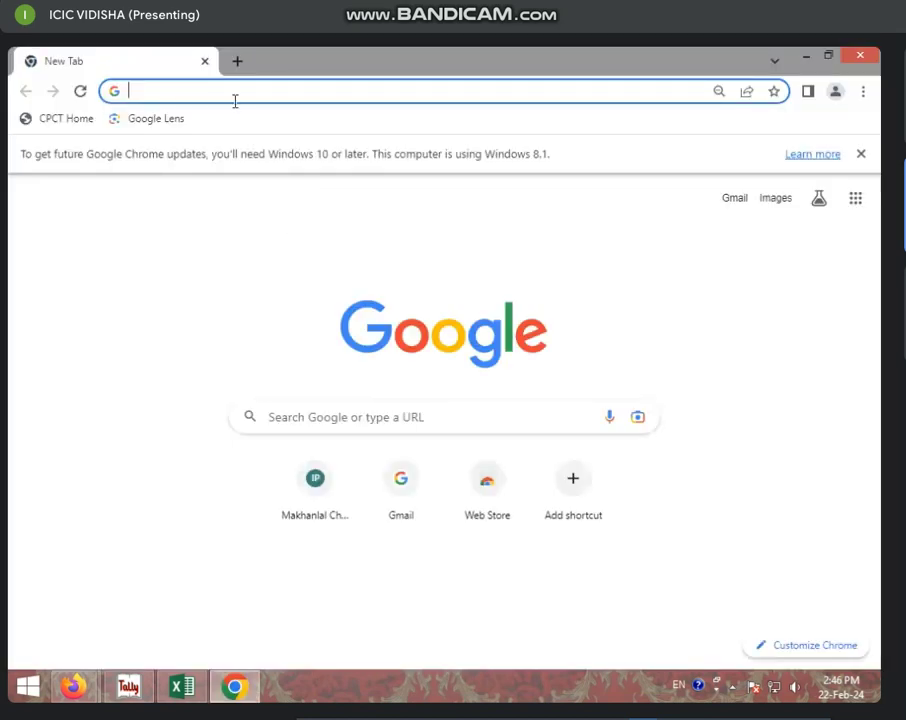
left_click(234, 93)
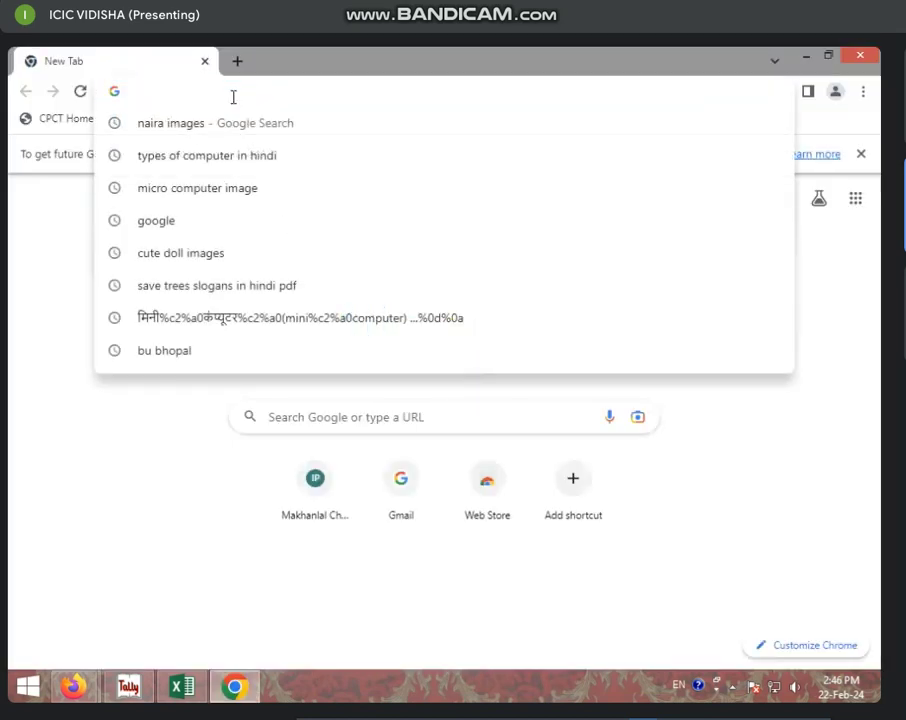
type("PARI JAN")
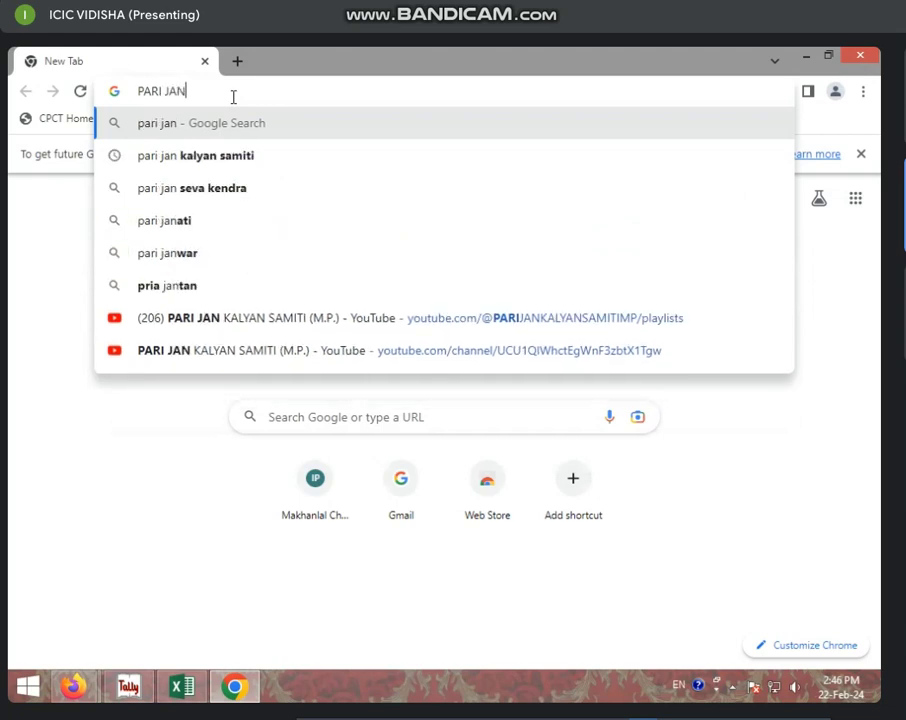
key("Down")
key("Return")
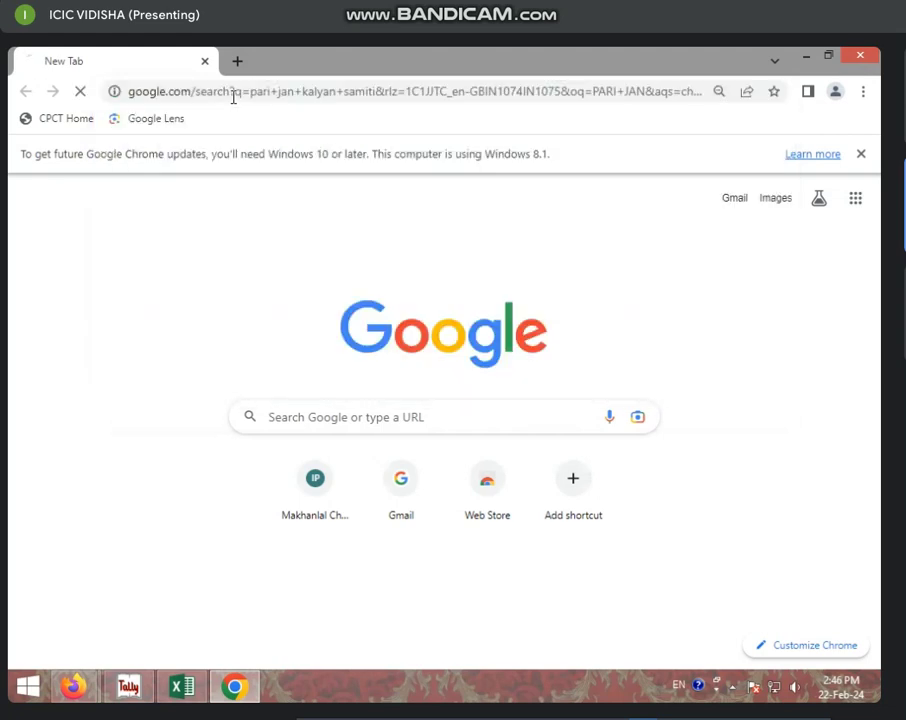
left_click(195, 362)
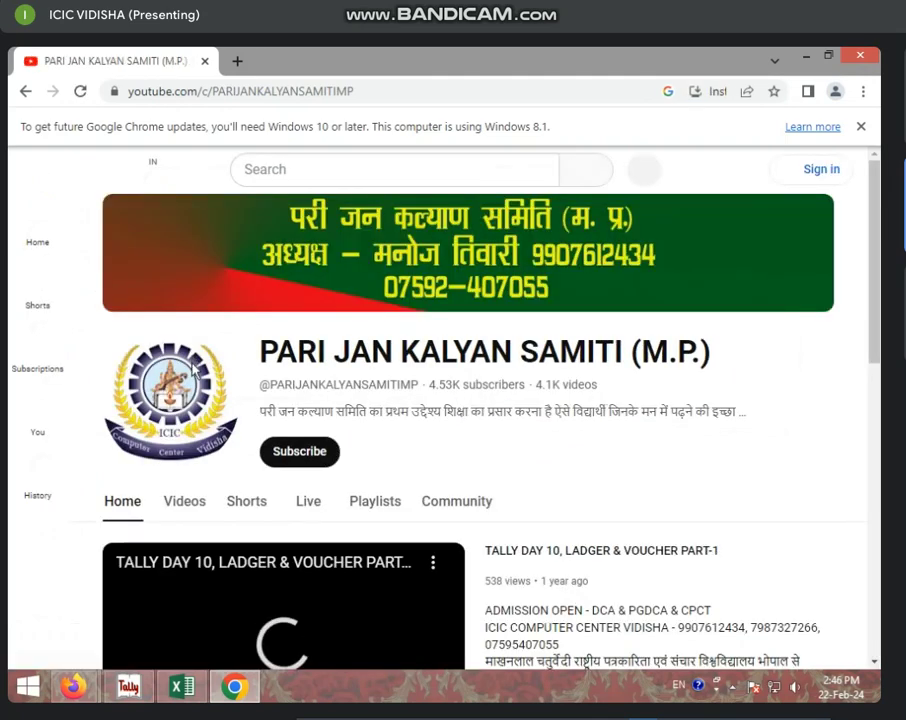
Scroll the channel page and select its web address.
scroll(450, 400, "down", 3)
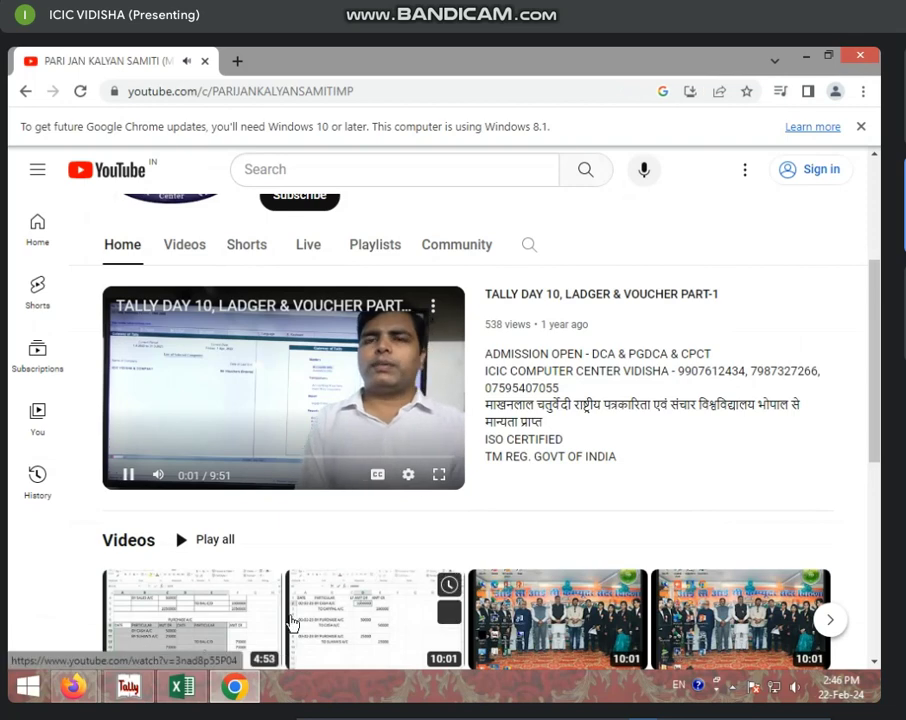
scroll(286, 616, "down", 3)
scroll(665, 385, "up", 2)
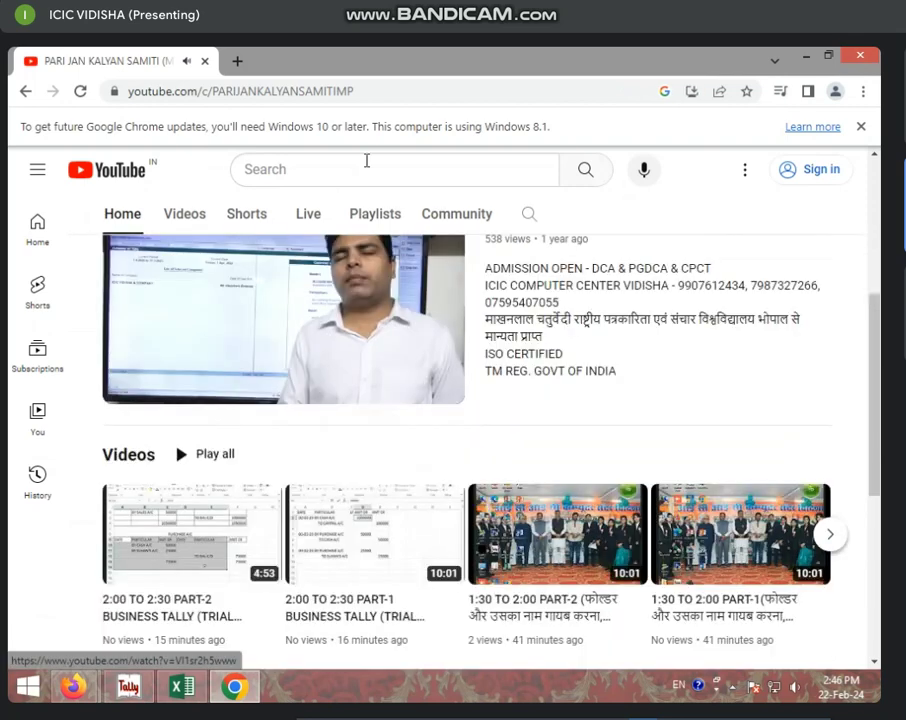
left_click(254, 92)
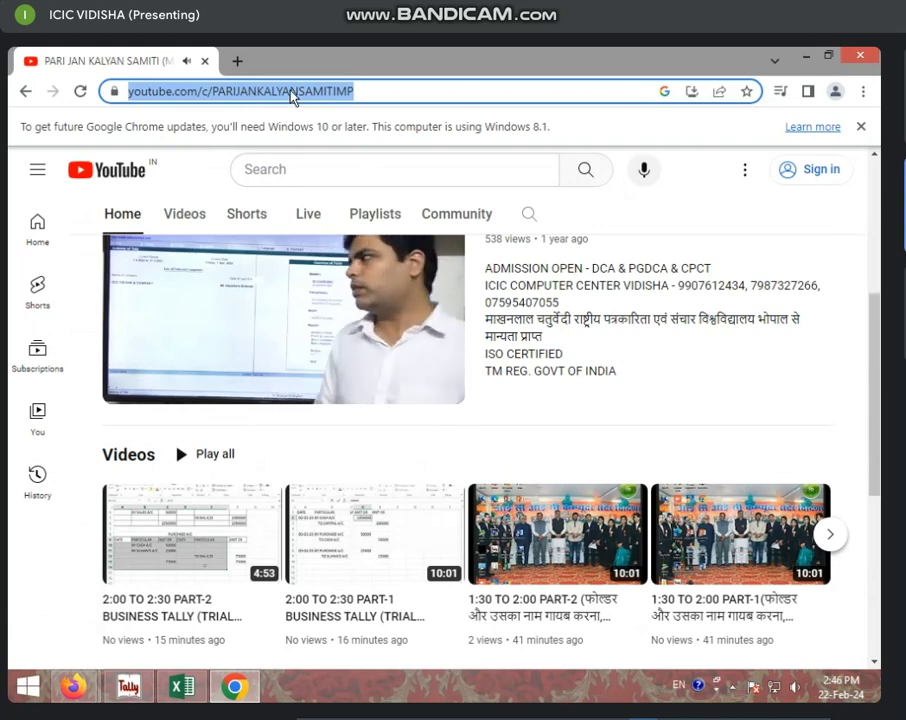
Open the 1:30 TO 2:00 PART-2 video, select its web address and return to Excel.
scroll(263, 414, "down", 1)
scroll(257, 430, "down", 2)
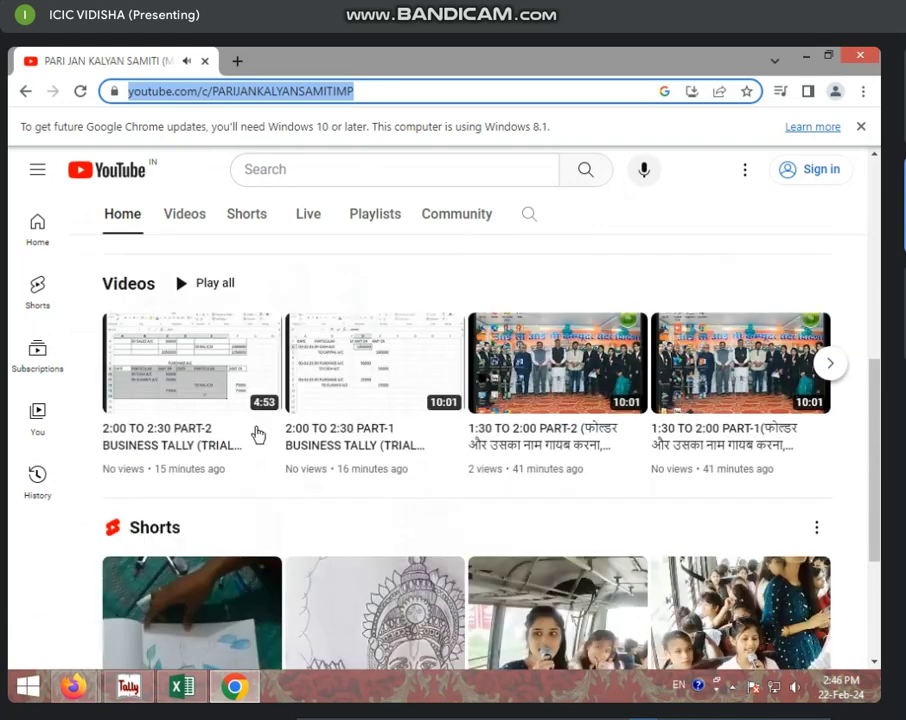
scroll(563, 402, "down", 1)
left_click(578, 337)
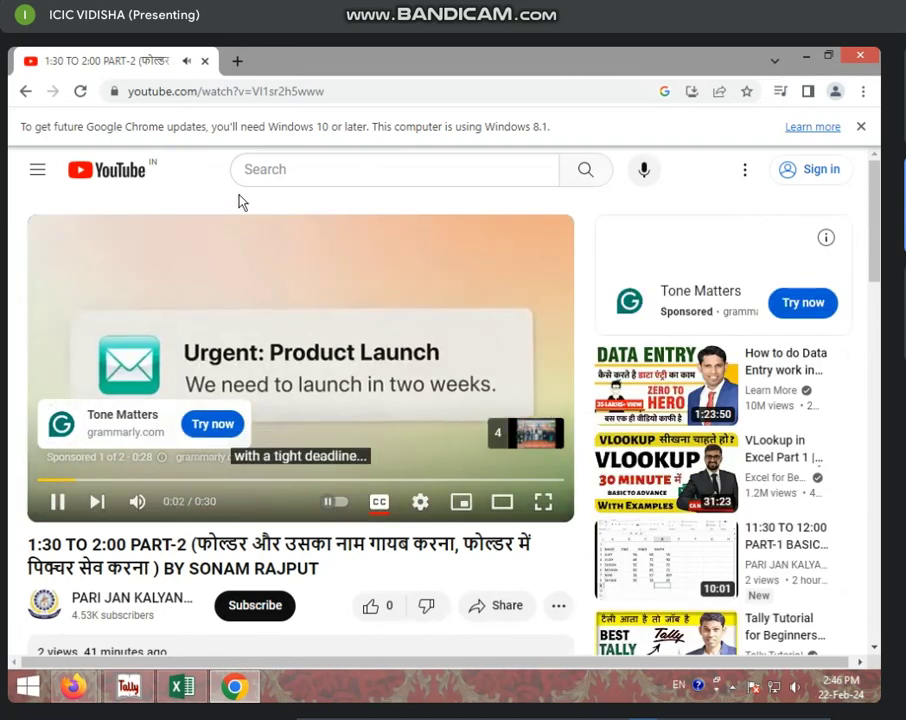
left_click(222, 91)
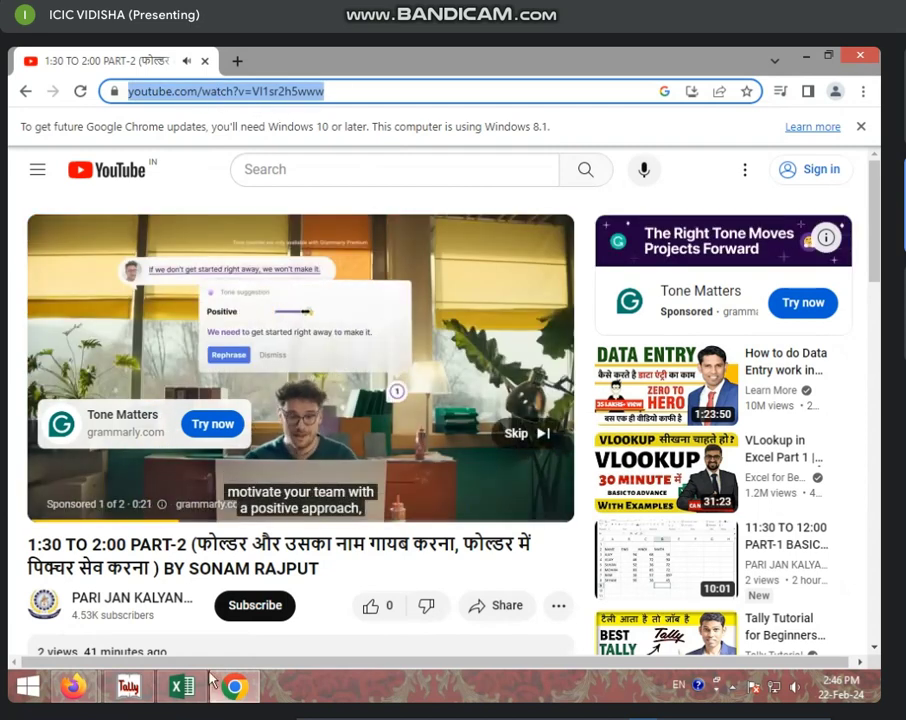
key("alt+Tab")
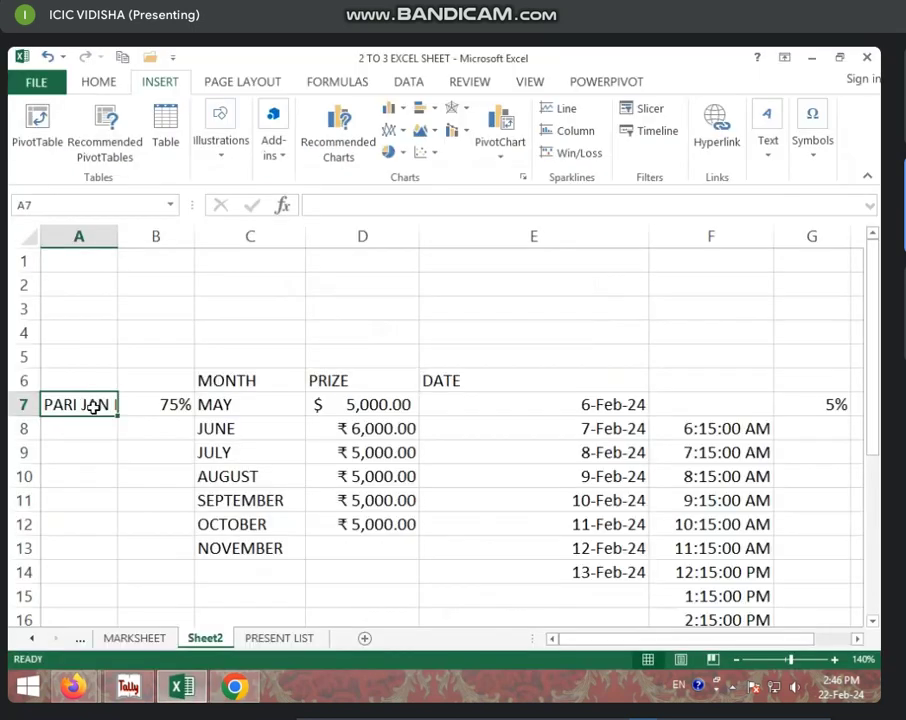
Link A7 to the pasted YouTube video address and close the Chrome window.
left_click(90, 403)
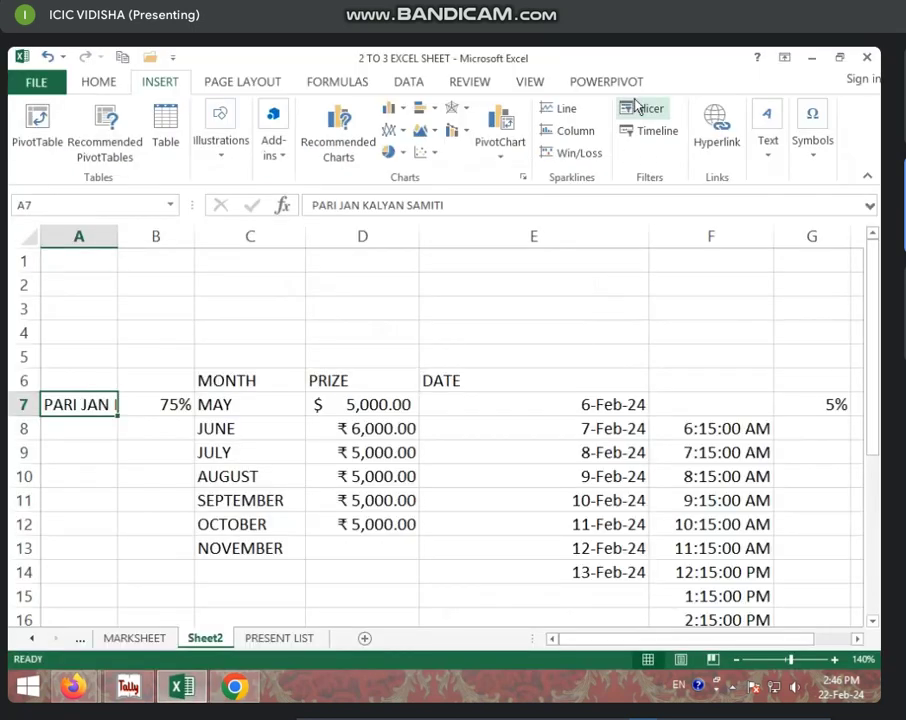
left_click(714, 128)
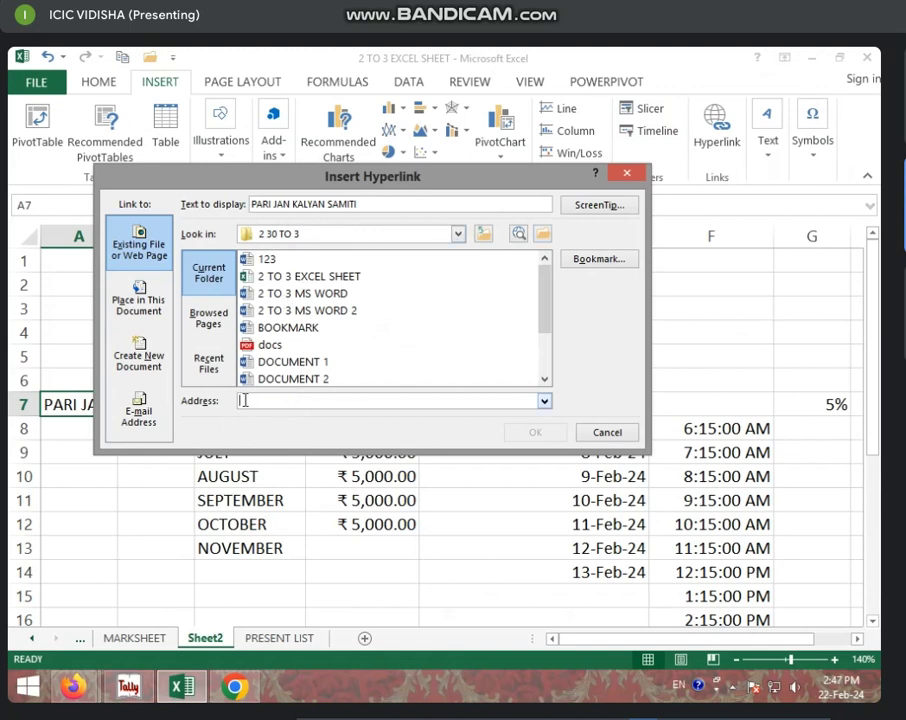
type("https://www.youtube.com/watch?v=Vl1sr2h5www")
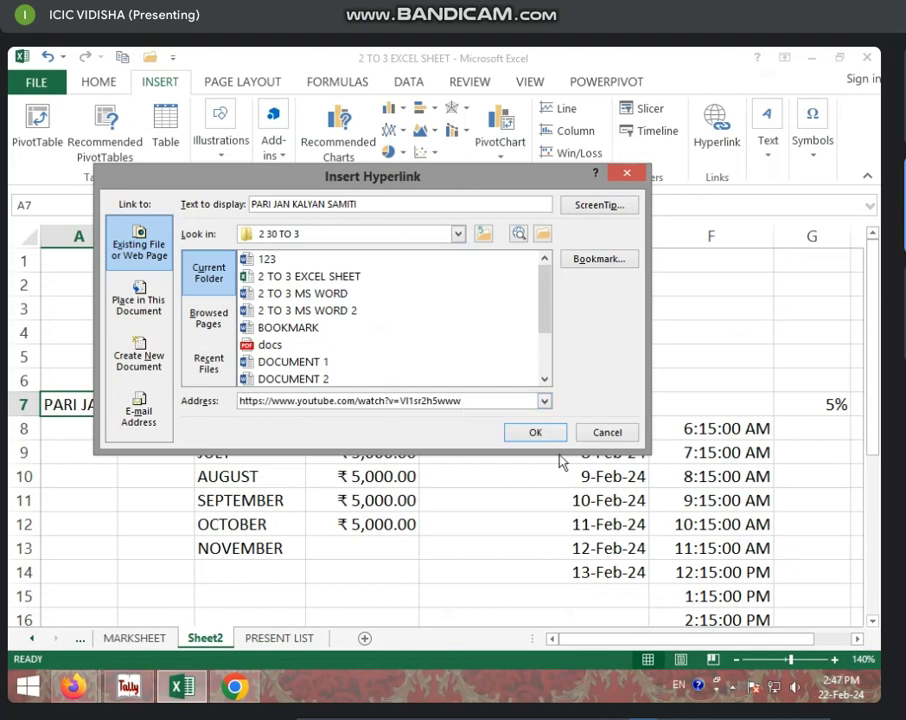
left_click(539, 436)
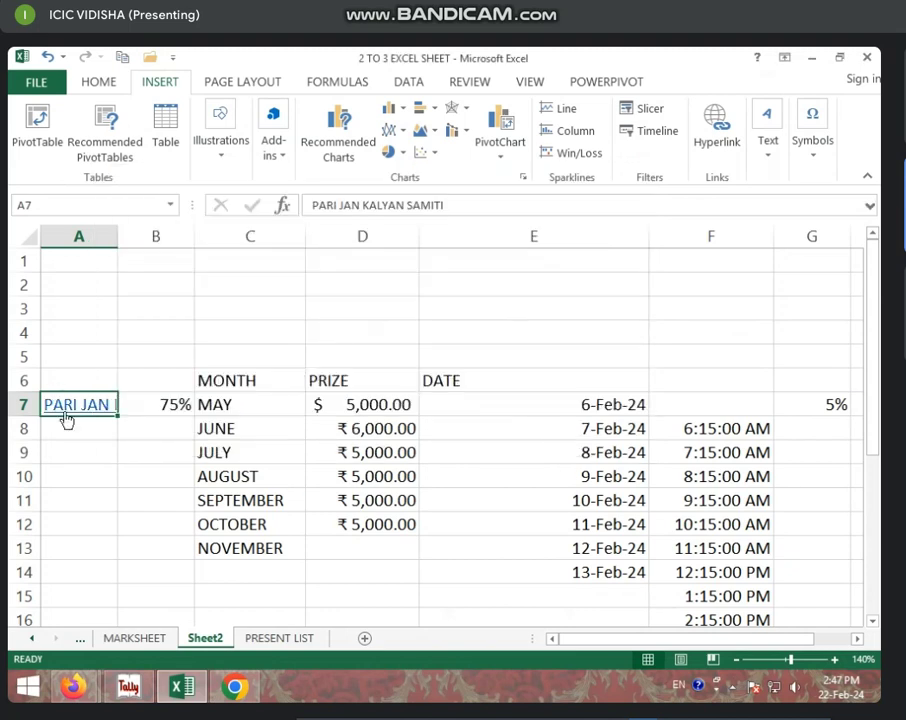
right_click(236, 684)
left_click(222, 642)
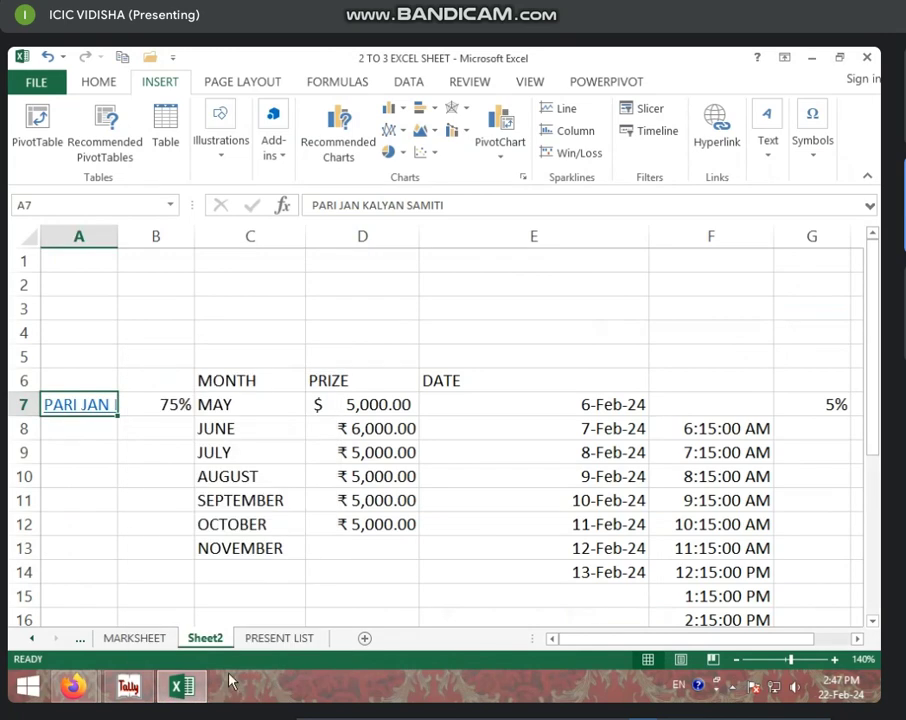
Follow A7's link in Edge, open Google Chrome from YouTube's browser list, then close Edge.
left_click(92, 410)
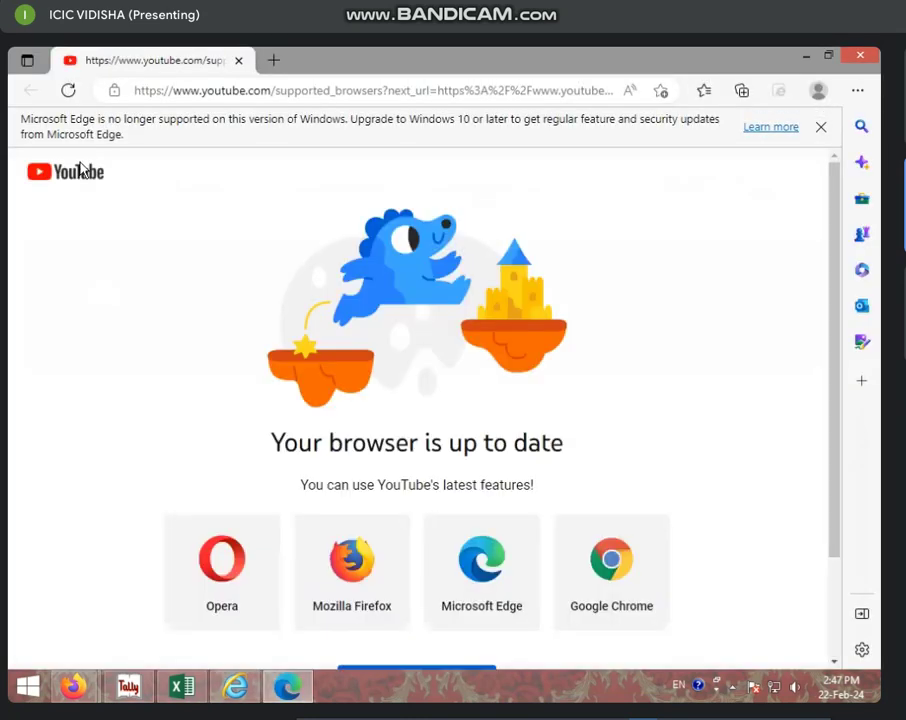
scroll(266, 500, "down", 2)
scroll(262, 495, "up", 2)
scroll(300, 470, "down", 2)
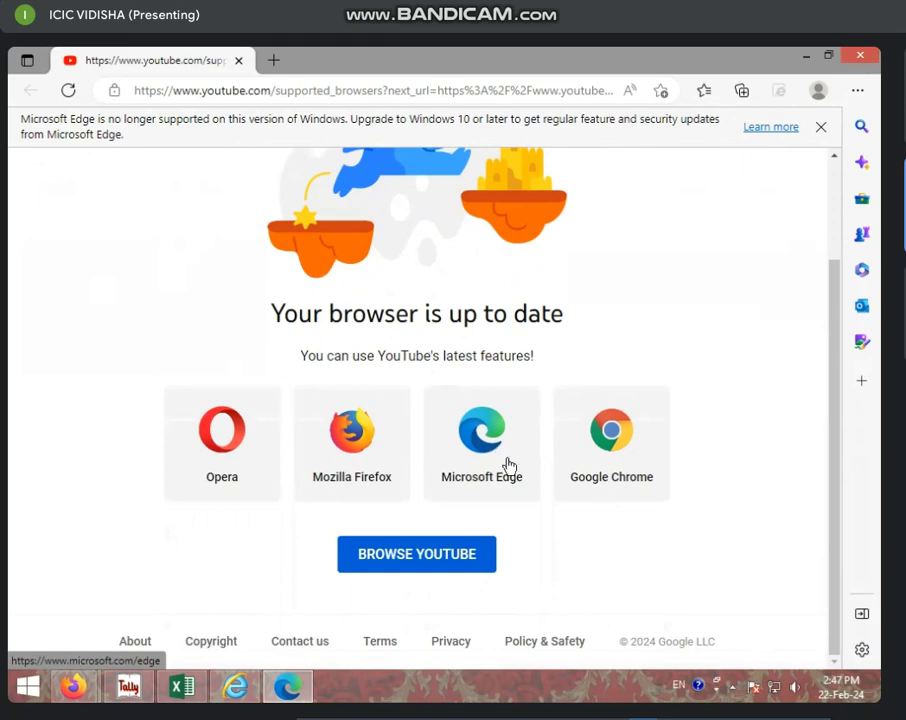
left_click(582, 456)
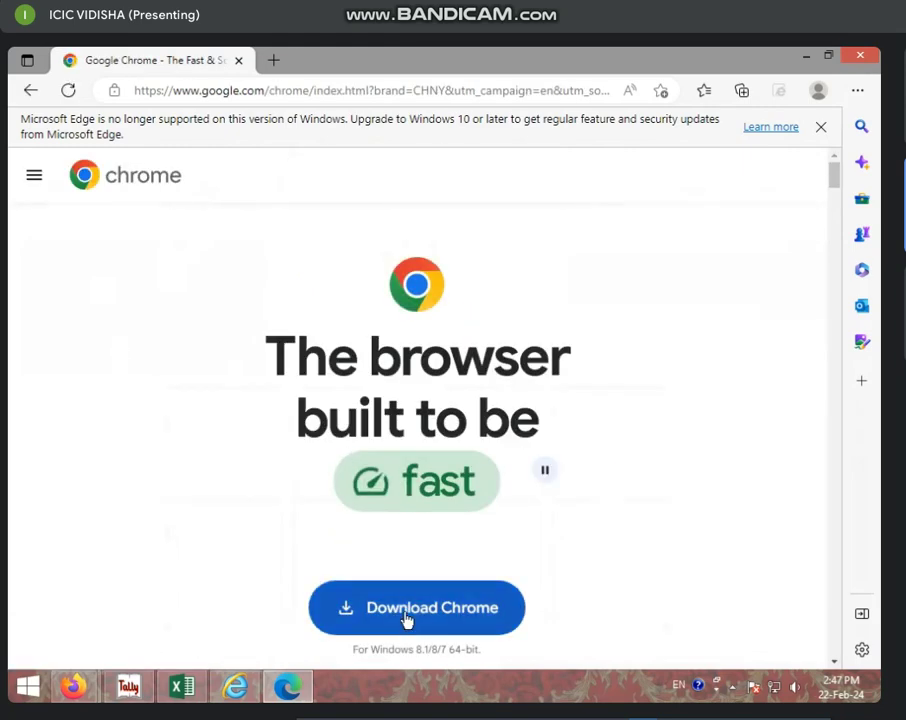
scroll(406, 615, "down", 3)
scroll(390, 605, "down", 4)
scroll(443, 598, "down", 4)
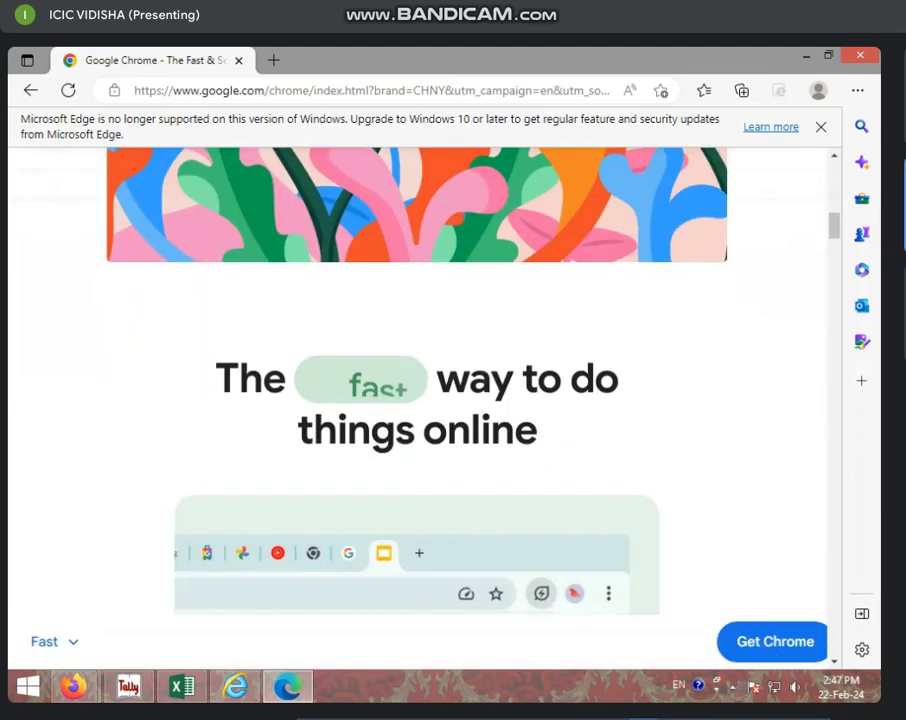
left_click(859, 57)
Dismiss the page-can't-be-displayed window and choose Text Box from the Insert tab's Text options.
left_click(857, 58)
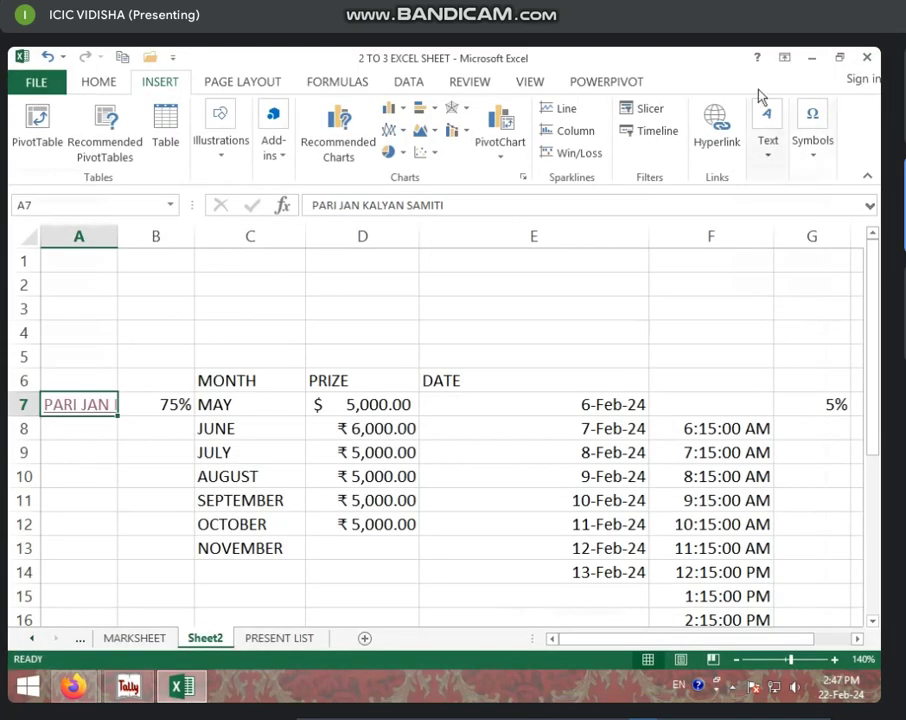
left_click(770, 150)
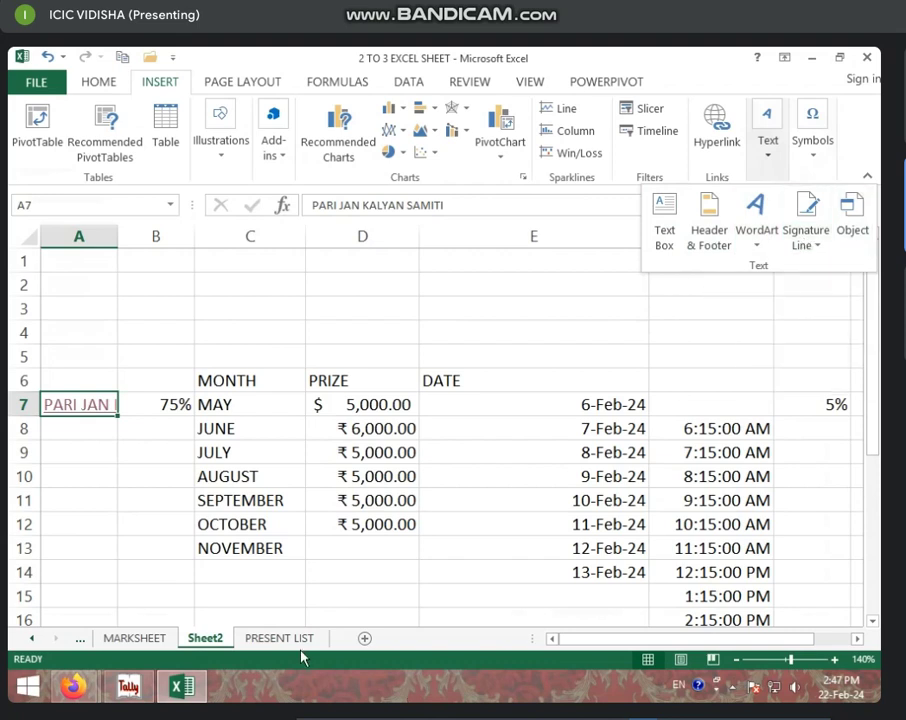
left_click(236, 500)
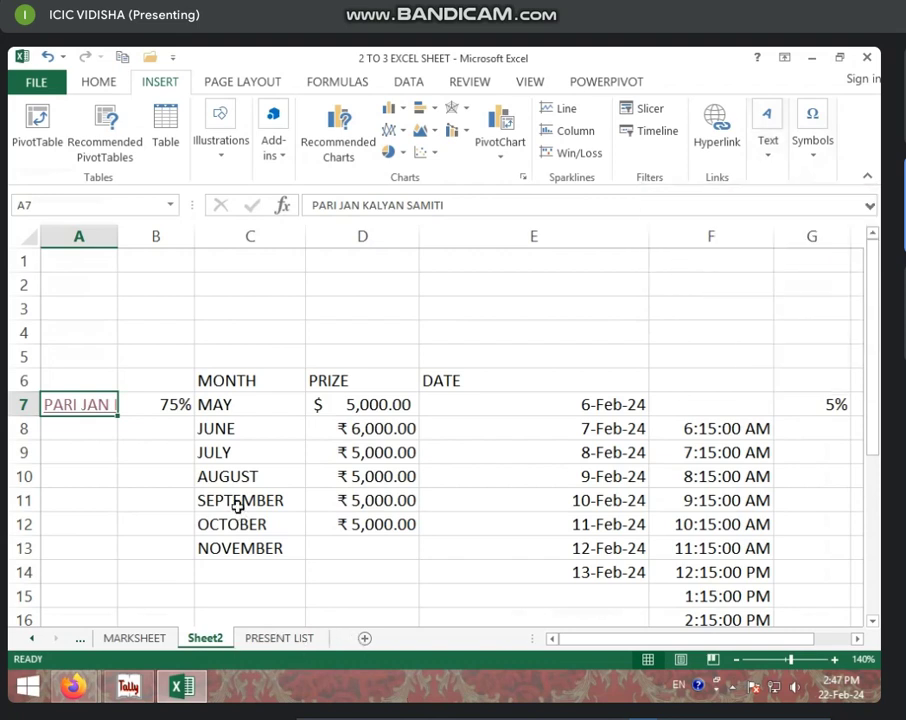
left_click(774, 157)
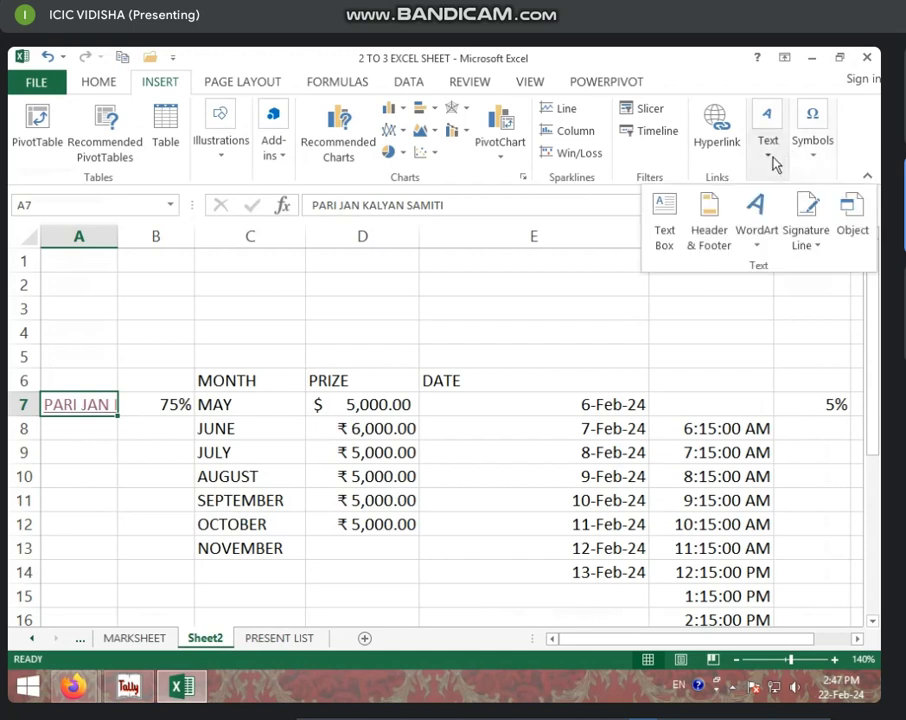
left_click(674, 239)
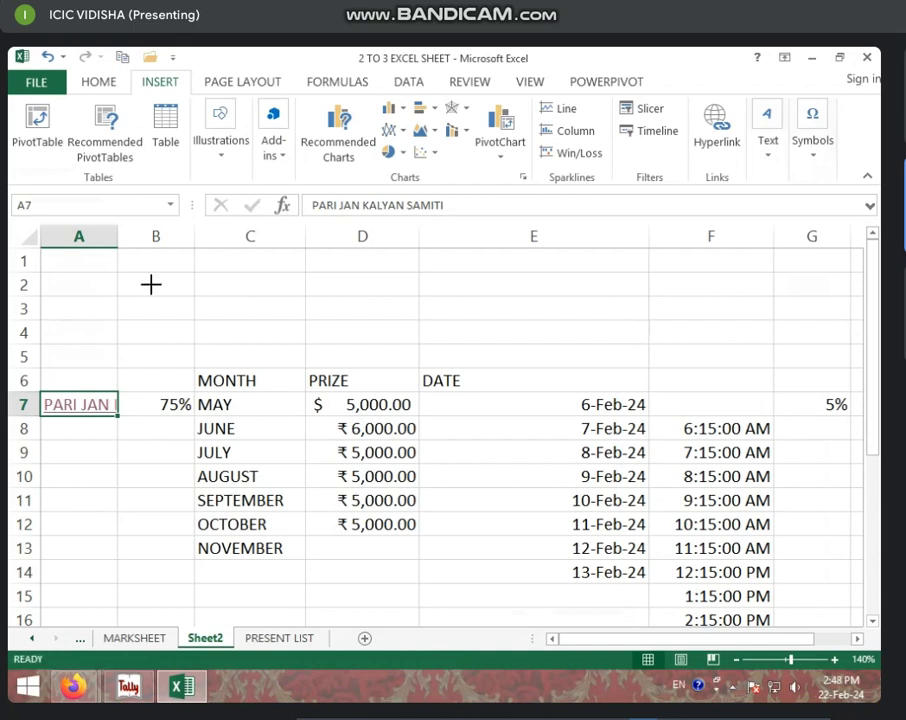
Draw a text box, fill it with text starting FJGFDJGKJDFKL, and move it over columns C–E.
left_click_drag(151, 285, 430, 517)
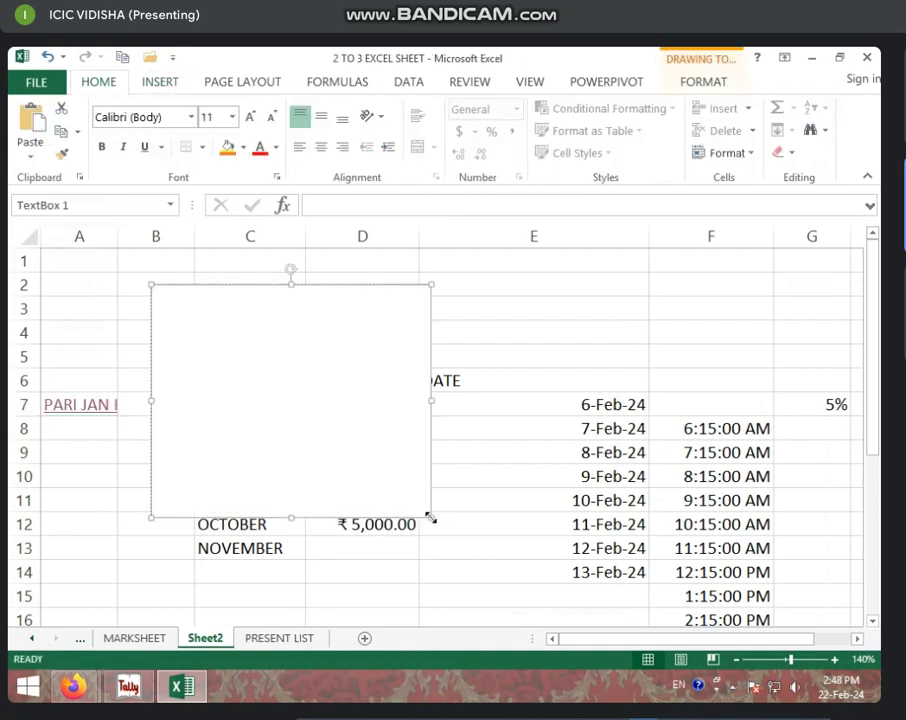
type("FJGFDJ")
type("GKJDFKL GJDFKGJKLDFJGKLDFJGKLDFJKLGJDFKLGJLKDFJGKLDFJ")
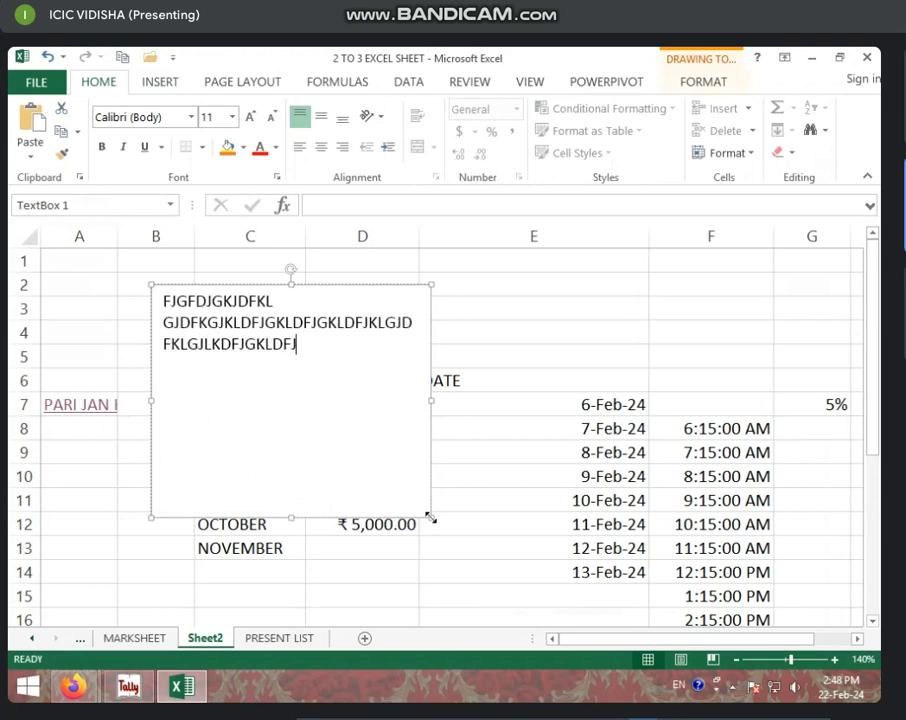
type("GKLDFJGKDJFKGJDFKLGJKLDFJGLK")
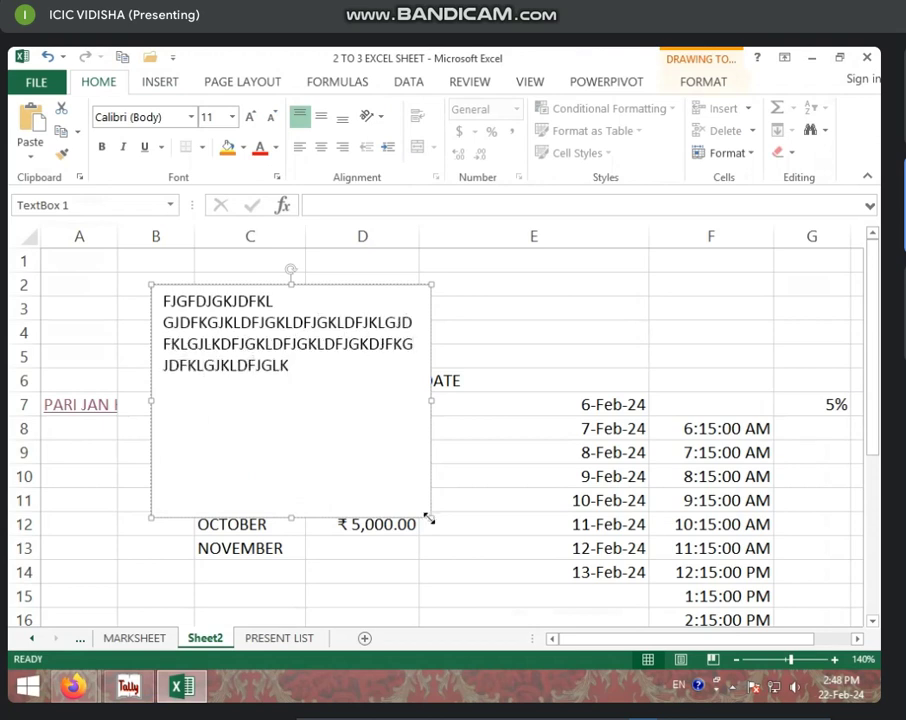
left_click(467, 475)
left_click(361, 289)
mouse_move(354, 289)
left_mouse_down()
mouse_move(316, 438)
mouse_move(418, 323)
left_mouse_up()
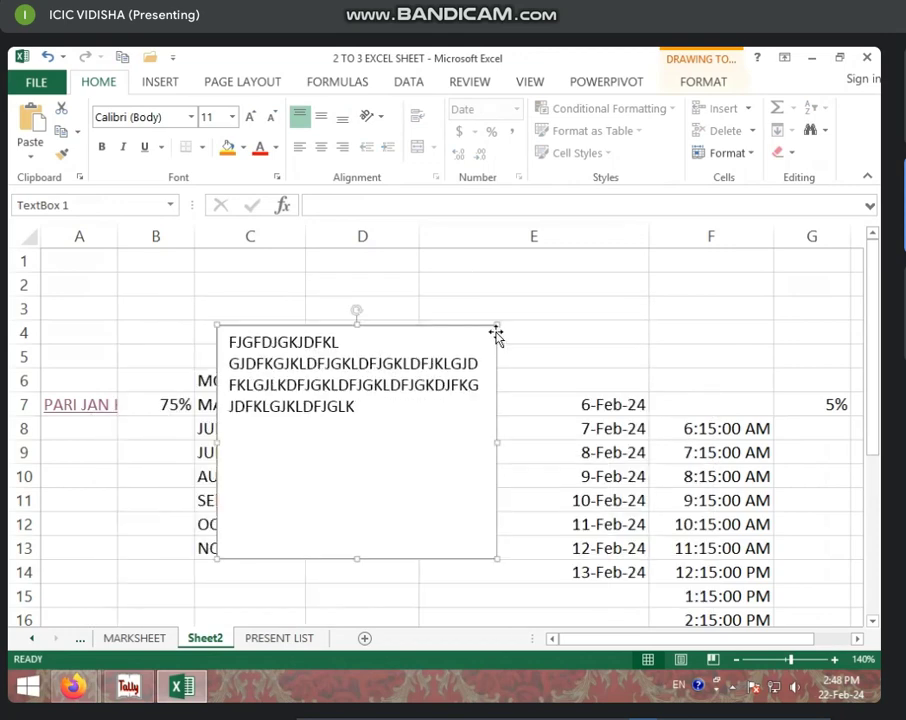
mouse_move(497, 323)
left_mouse_down()
mouse_move(520, 310)
mouse_move(494, 296)
mouse_move(537, 328)
left_mouse_up()
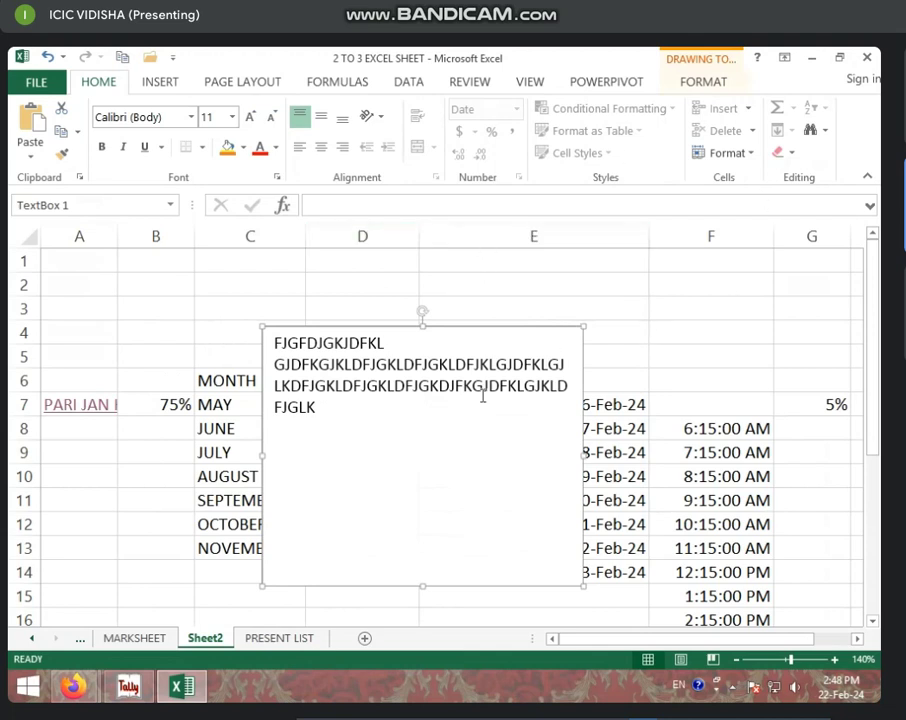
Give the text box a light-orange shape style and blue WordArt text.
left_click(703, 84)
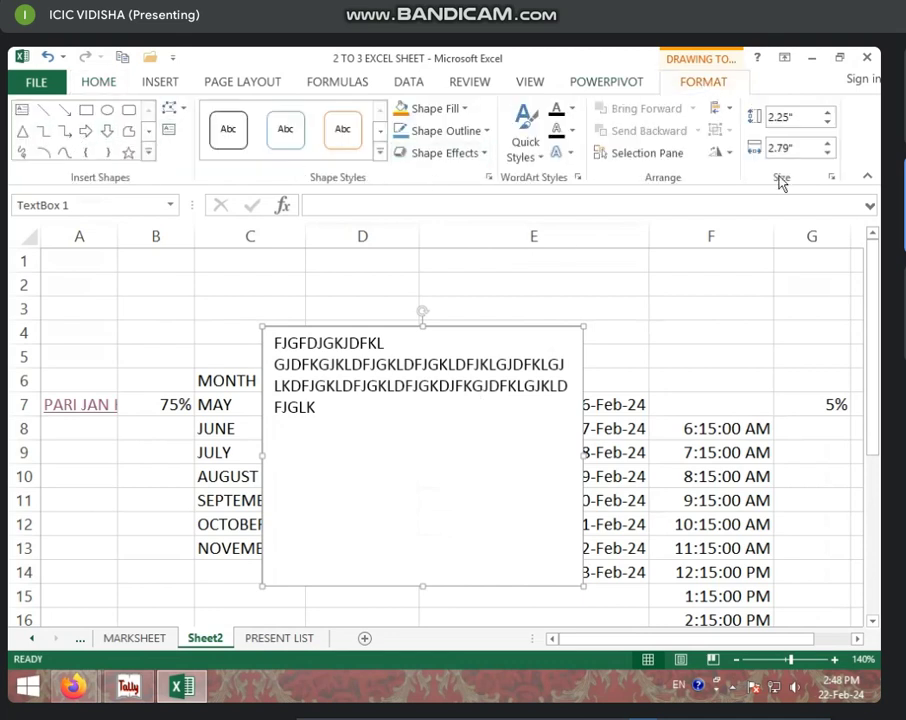
left_click(382, 152)
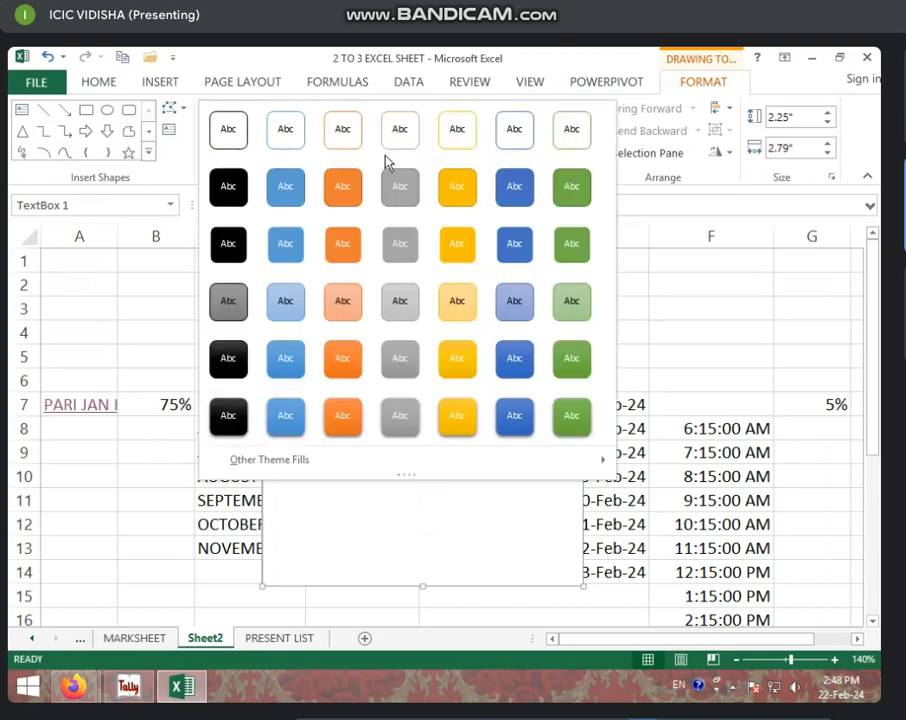
left_click(457, 318)
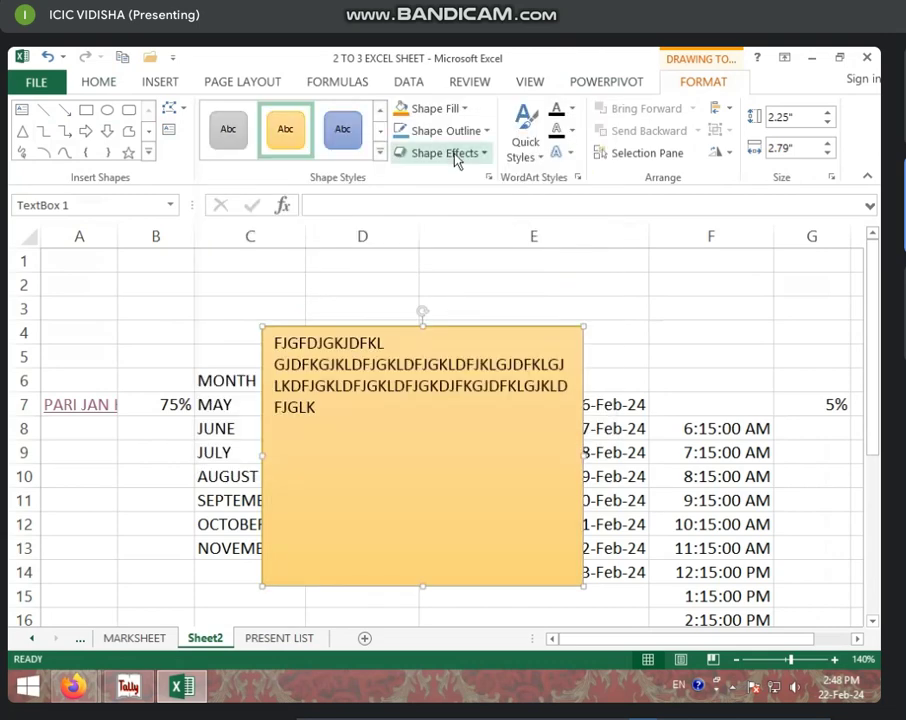
left_click(526, 160)
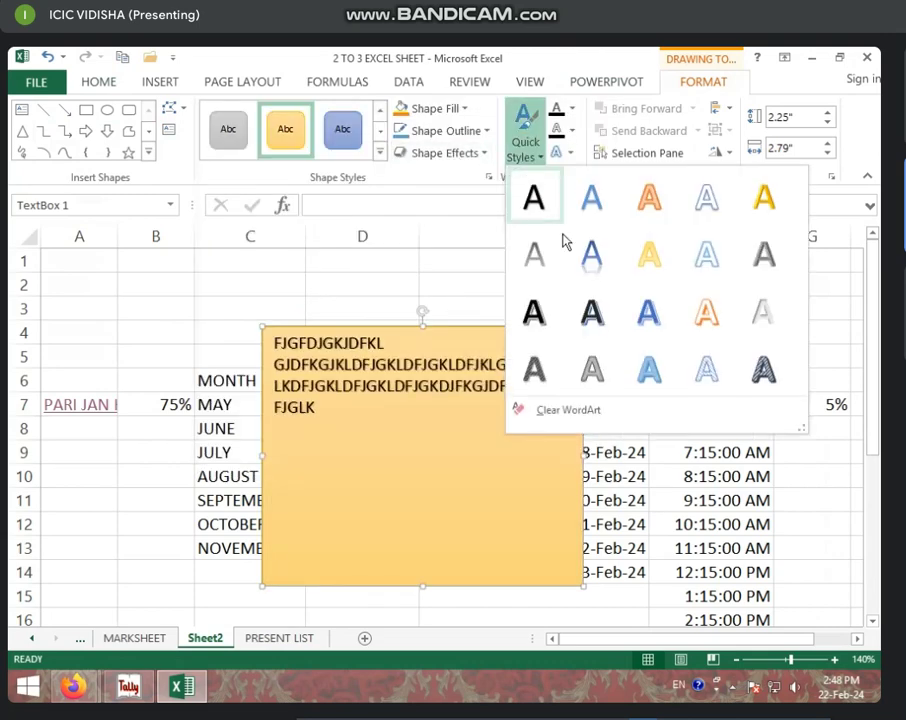
left_click(649, 370)
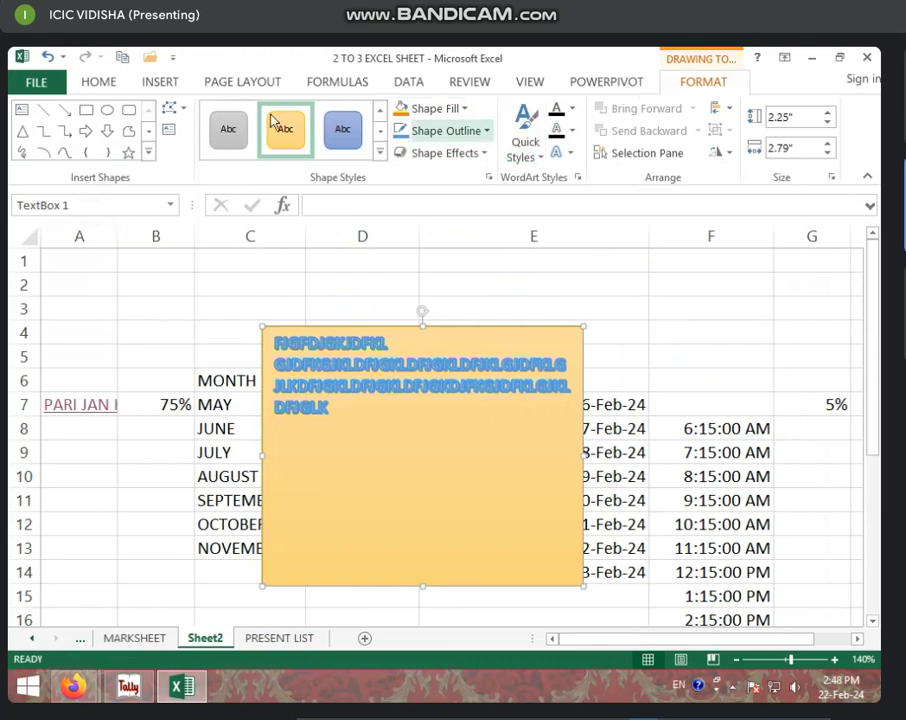
Draw a blue 5-point star inside the text box, then deselect back to the sheet.
left_click(128, 152)
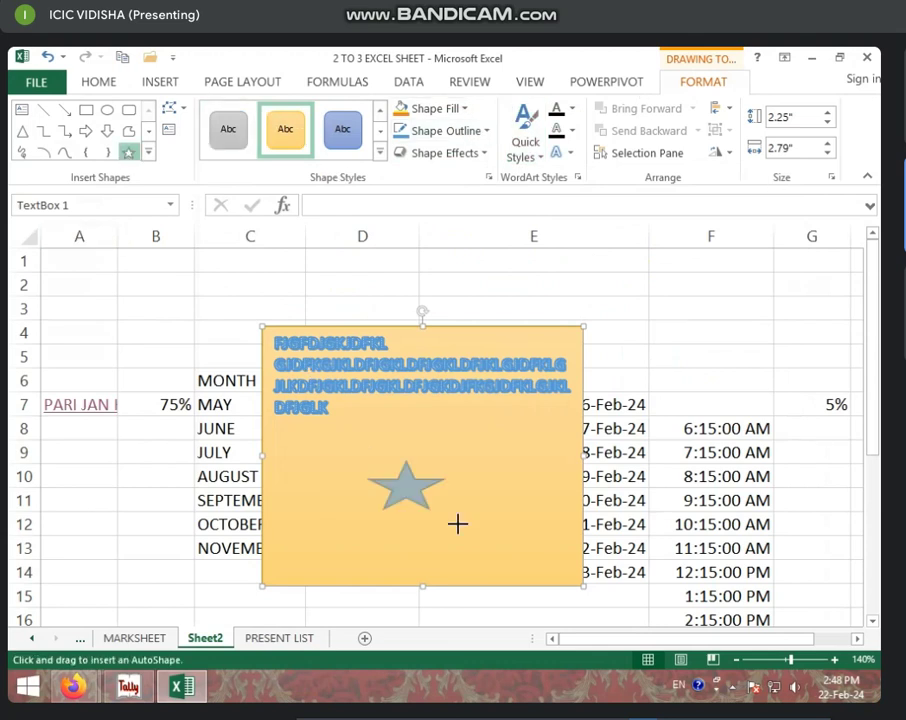
left_click_drag(370, 461, 501, 561)
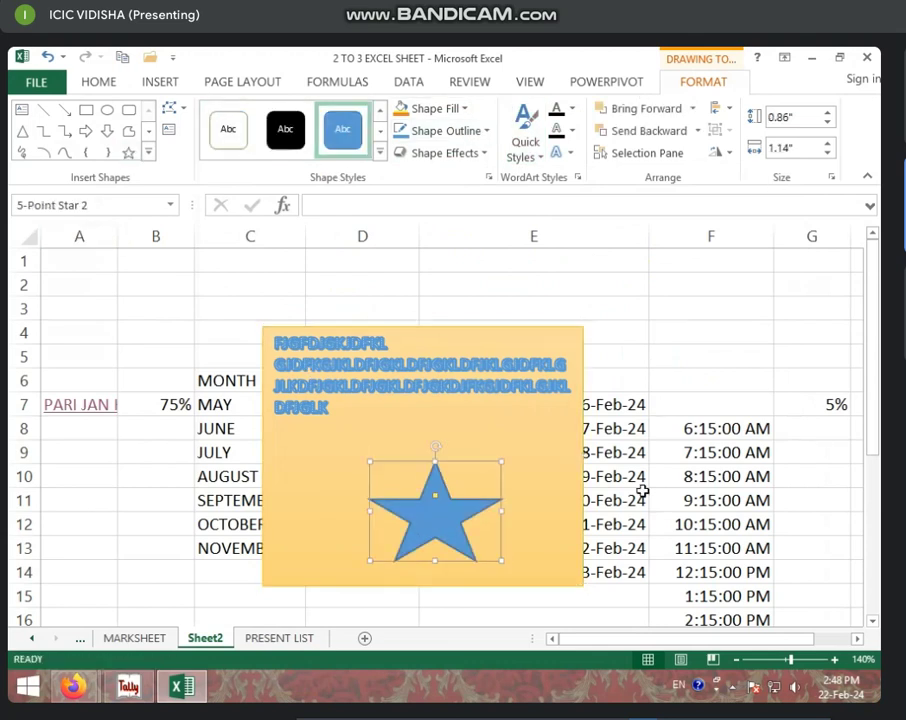
left_click(705, 387)
left_click(459, 424)
left_click(690, 332)
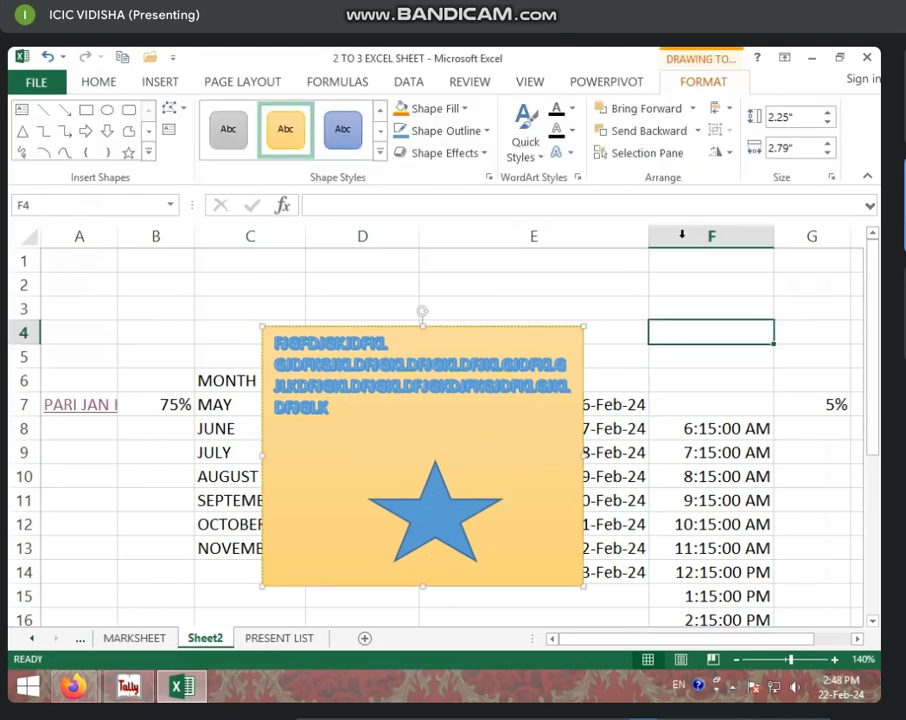
key("Escape")
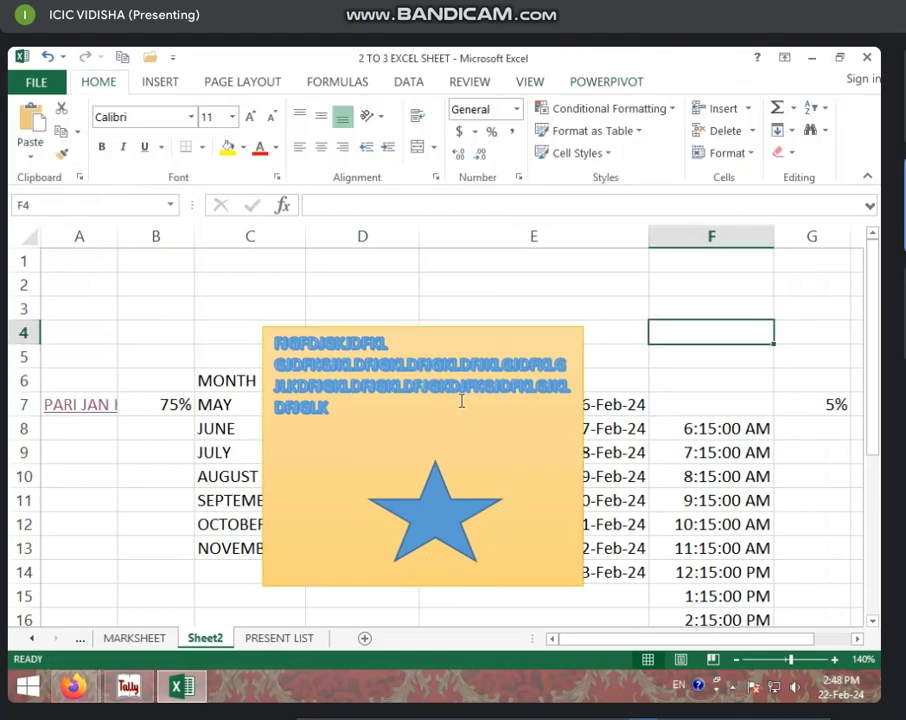
Delete the orange text box and the blue star shape from Sheet2.
left_click(461, 401)
left_click(700, 84)
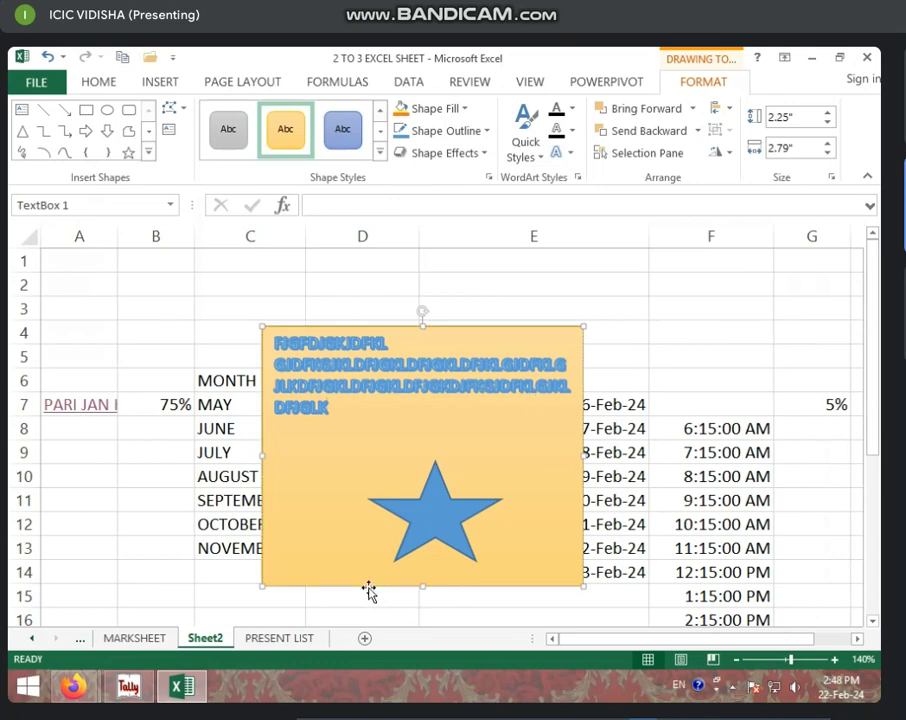
key("Delete")
left_click(428, 521)
key("Delete")
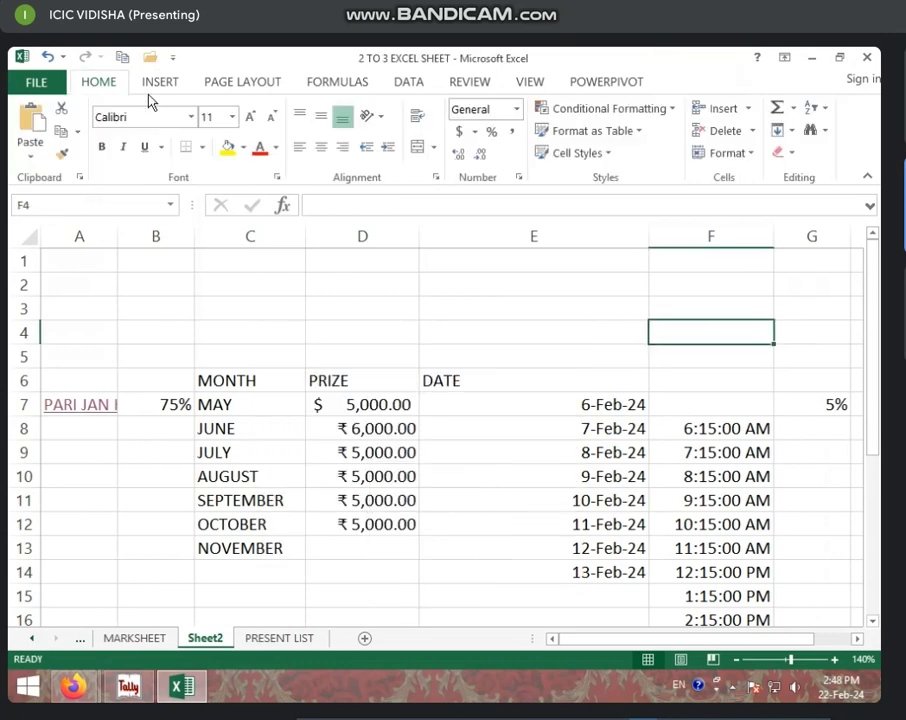
Look over the Insert text options, zoom out slightly, and return to the MARKSHEET sheet.
left_click(160, 86)
left_click(768, 150)
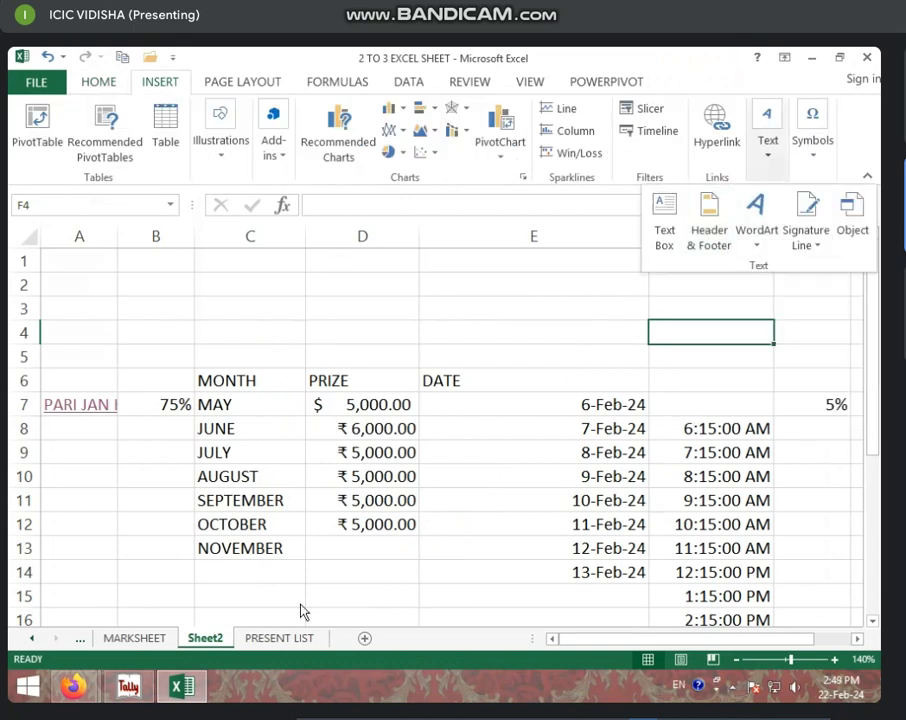
left_click(165, 631)
left_click(207, 540)
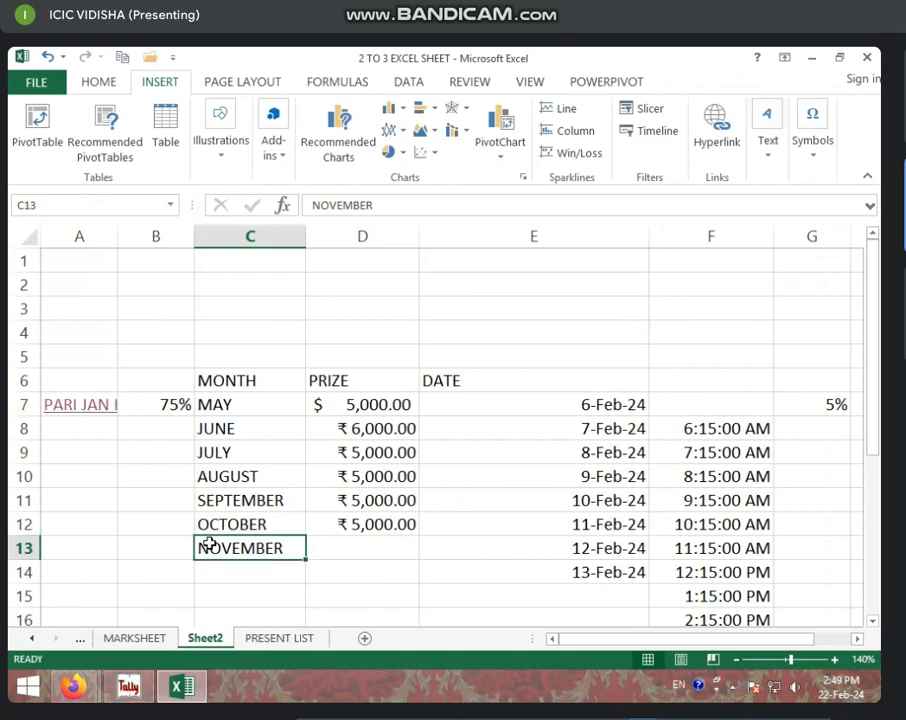
left_click(737, 660)
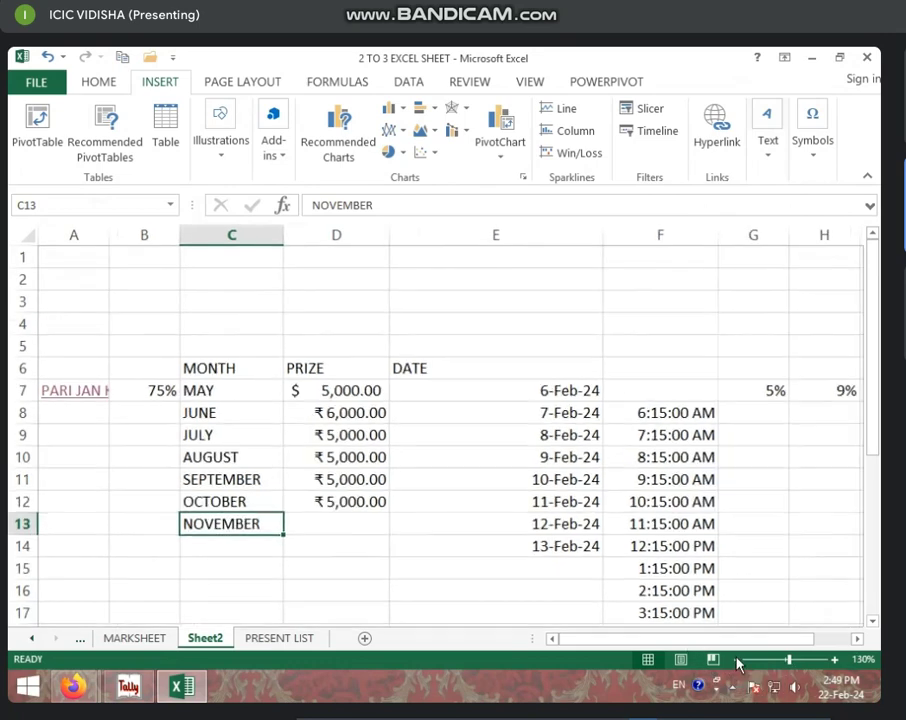
left_click(126, 638)
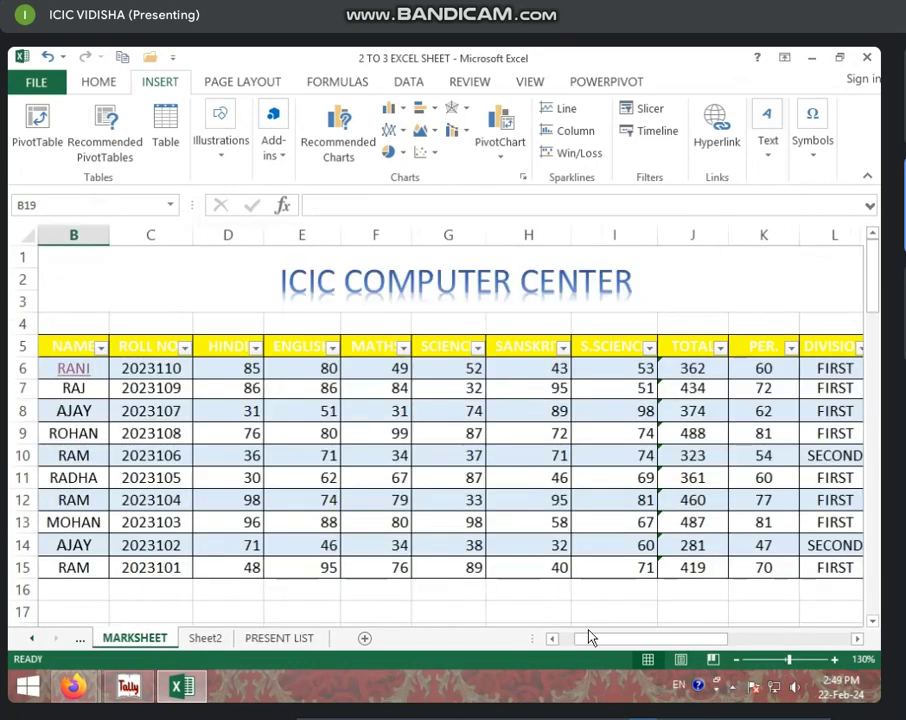
left_click(737, 660)
left_click(737, 660)
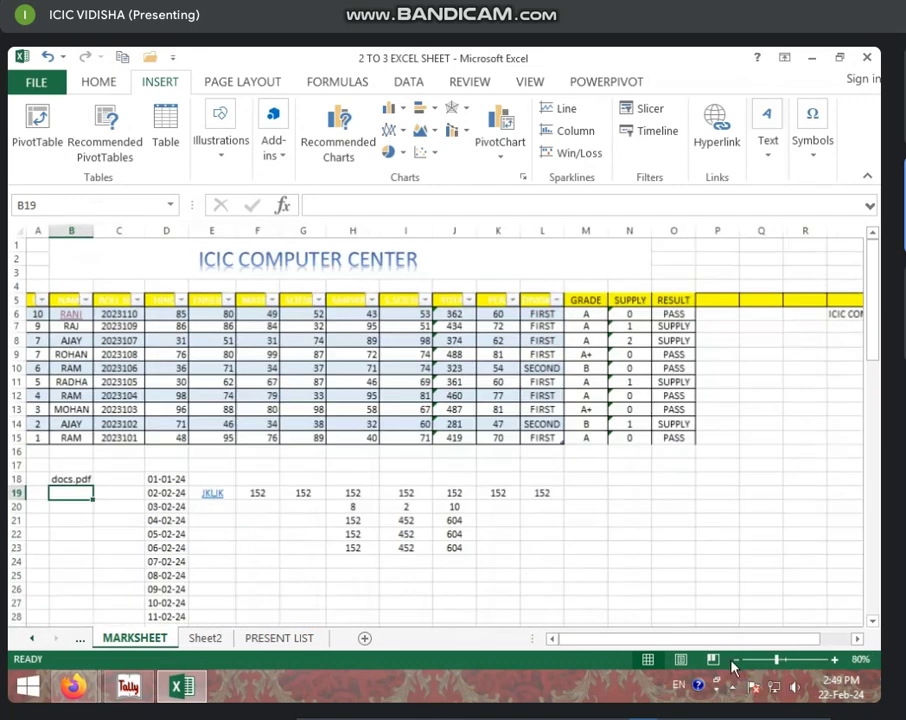
left_click(737, 660)
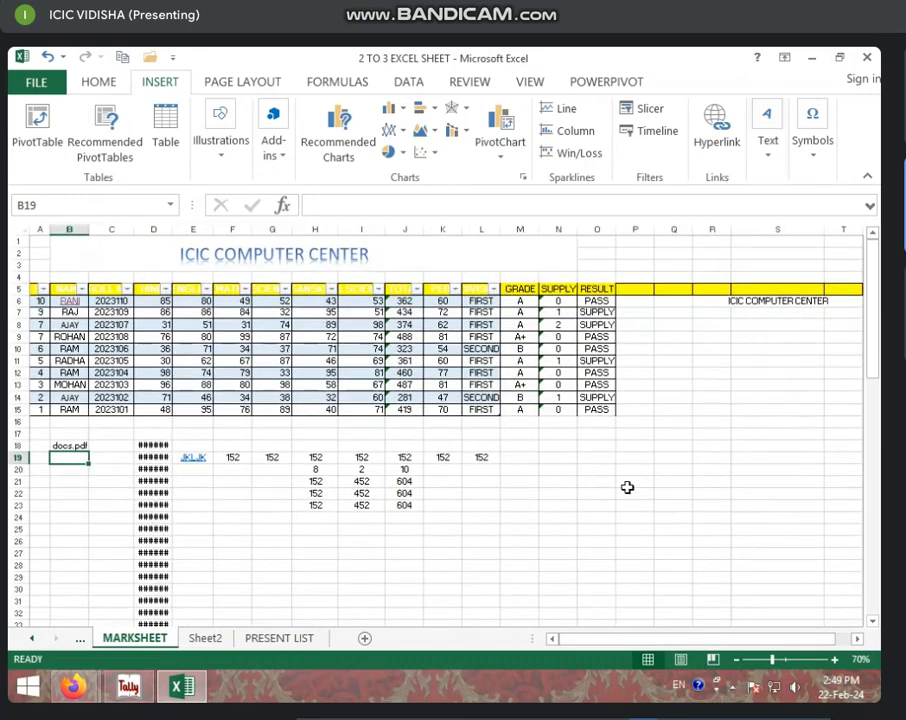
scroll(623, 522, "down", 15)
scroll(370, 577, "down", 8)
scroll(362, 580, "down", 10)
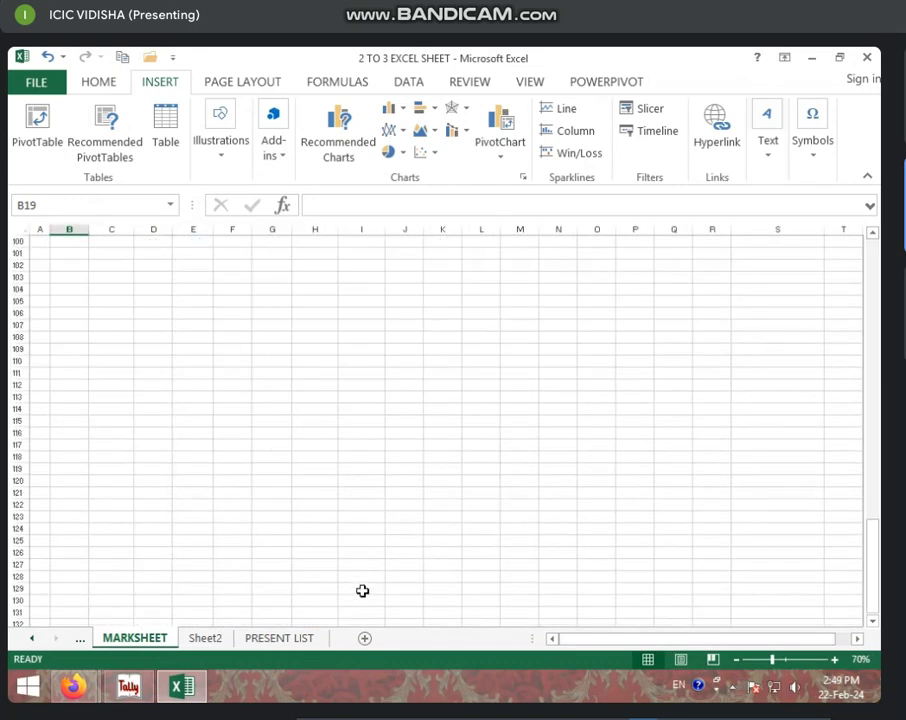
scroll(362, 590, "up", 11)
scroll(362, 591, "up", 15)
scroll(362, 591, "up", 6)
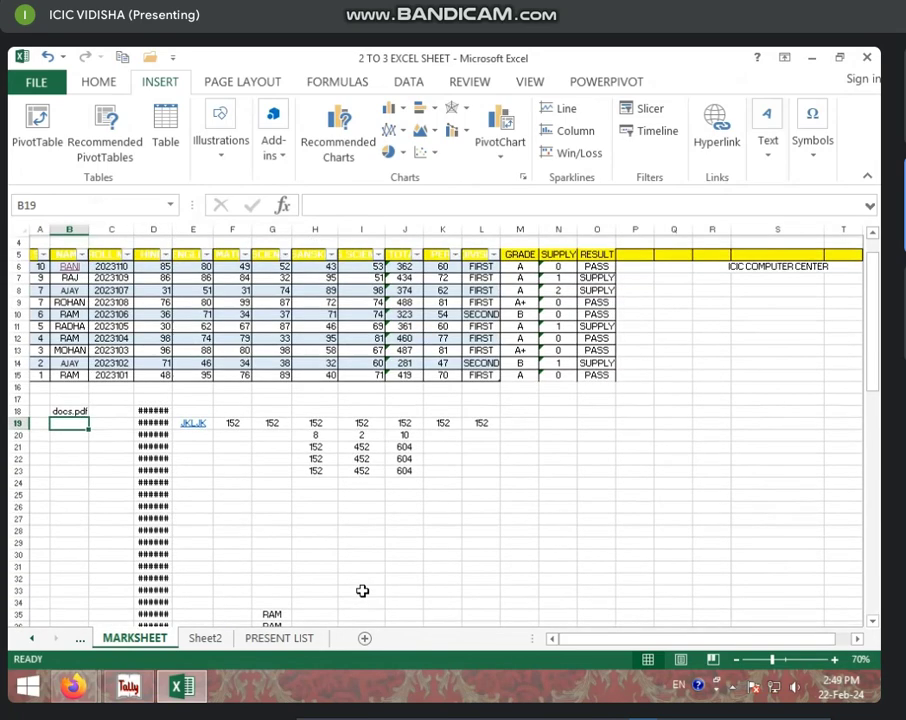
scroll(362, 591, "up", 1)
left_click(334, 504)
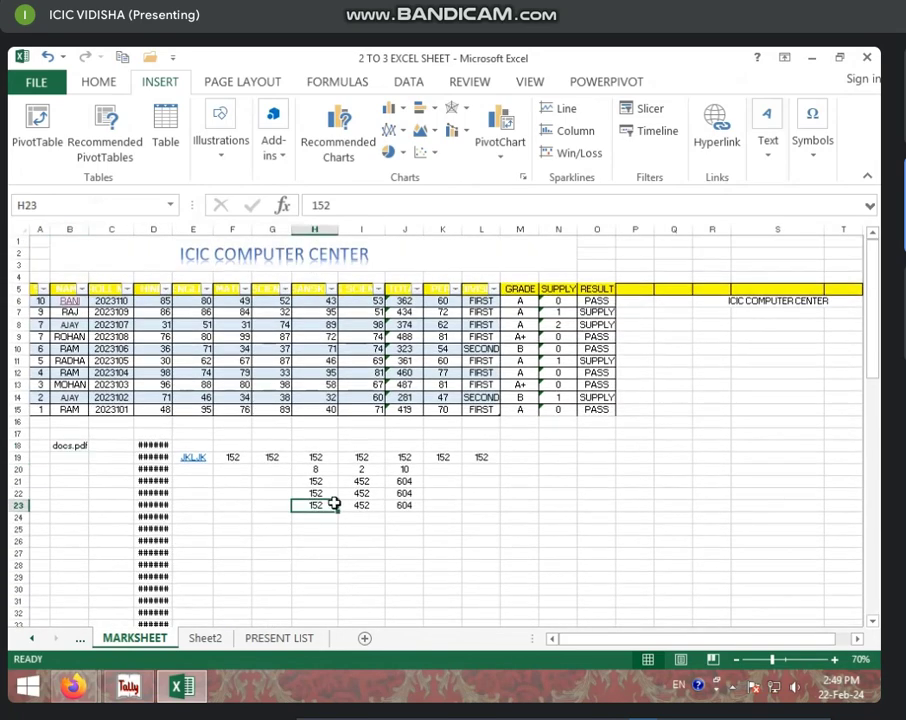
key("Right")
key("Right")
key("Right")
key("Right")
key("Right")
key("Right")
key("Right")
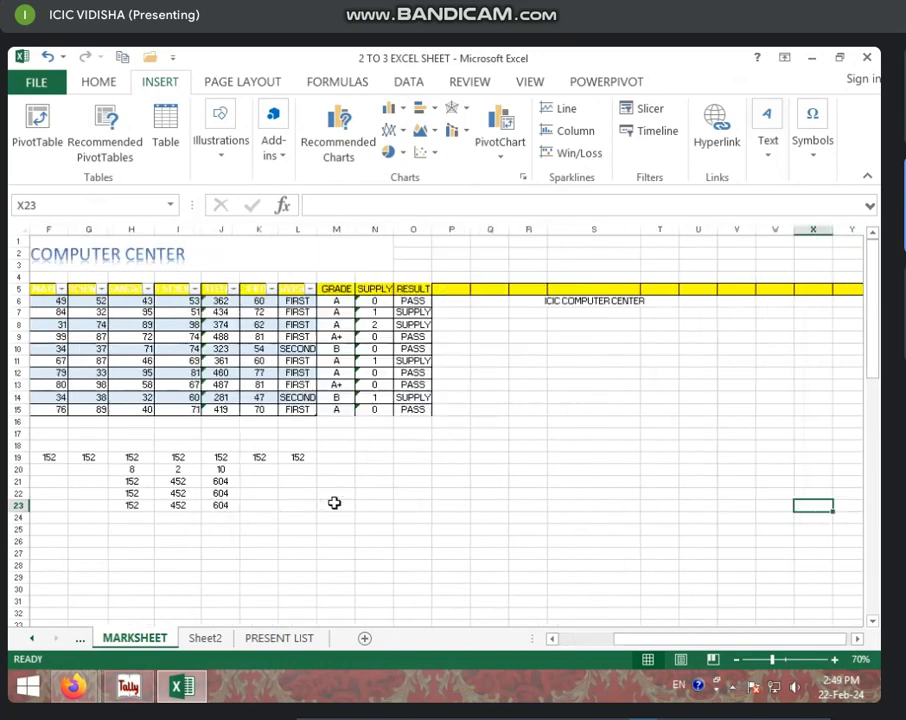
key("Right")
key("Right")
key("Right")
key("Right")
key("Right")
key("Right")
key("Left")
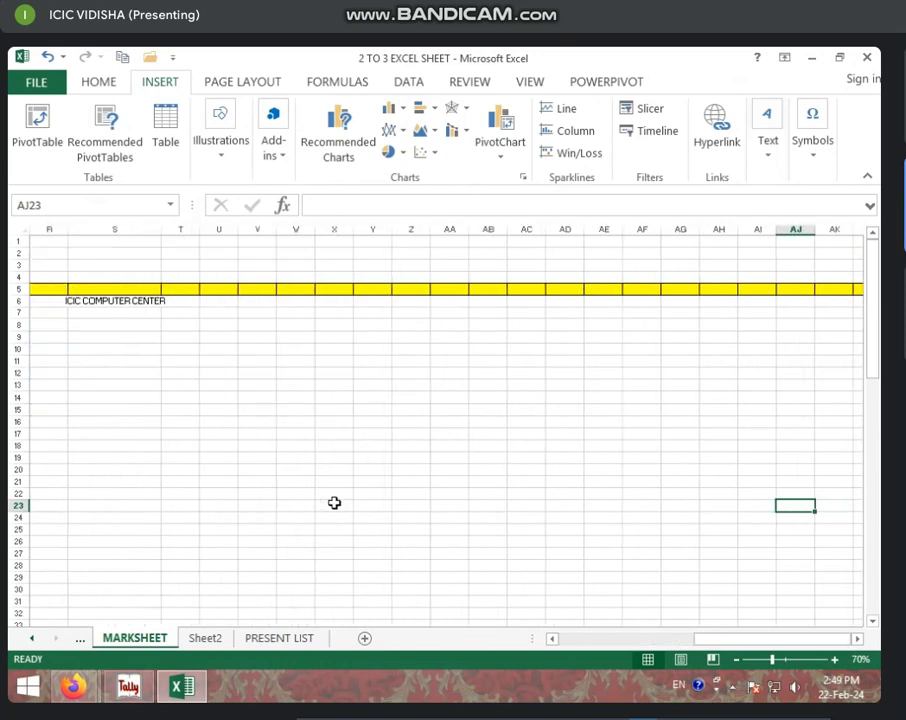
key("Left")
key("Left")
key("Left")
key("Left")
key("Left")
key("Left")
key("Left")
key("Left")
key("Left")
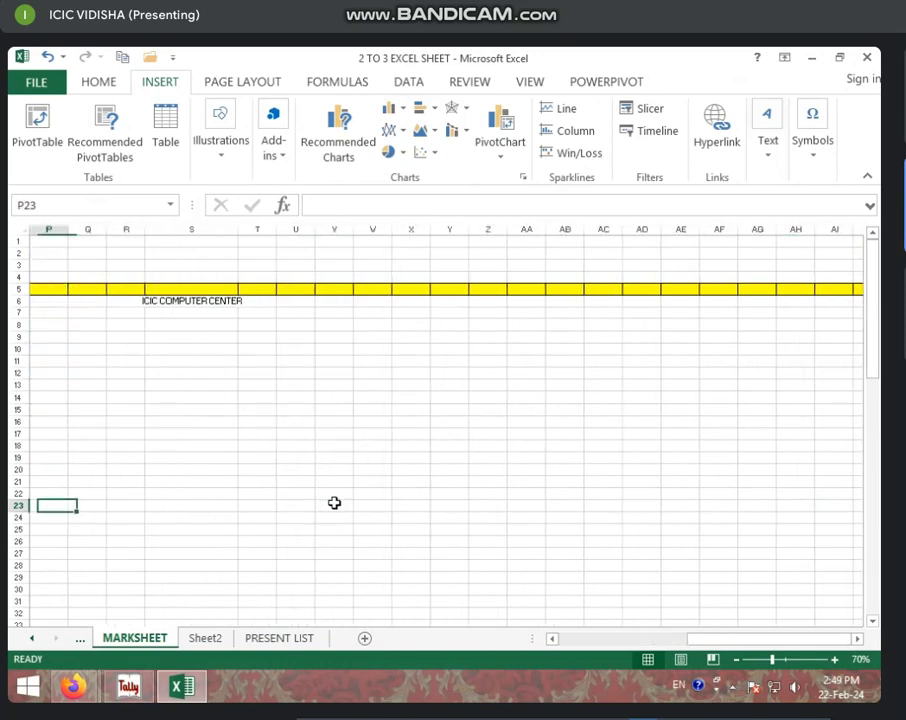
key("Left")
key("Left")
key("Left")
key("Left")
key("Left")
key("Left")
left_click(460, 457)
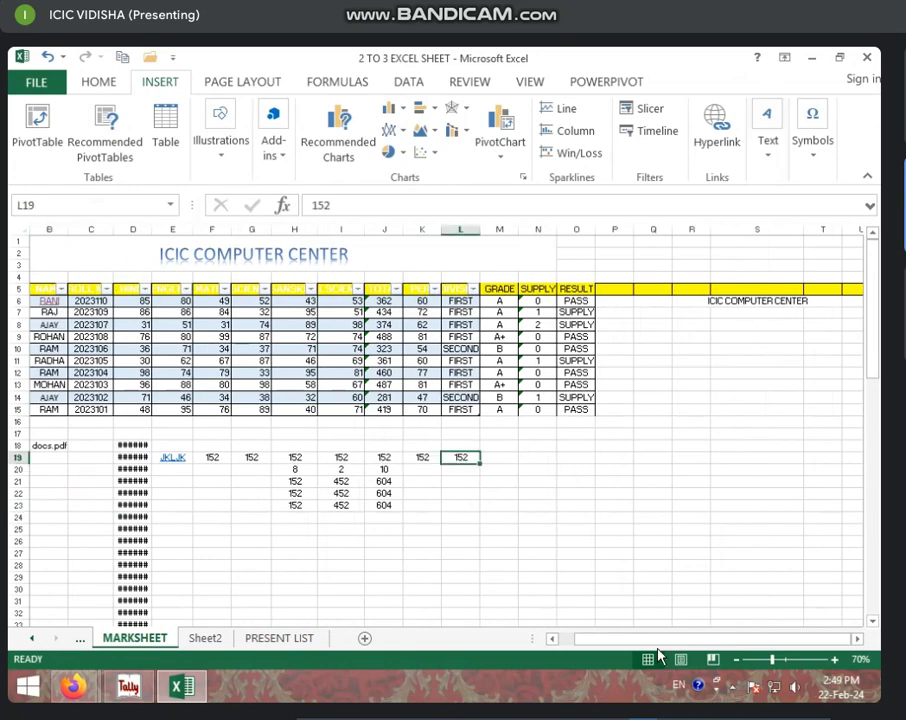
left_click(834, 659)
left_click(834, 659)
left_click(834, 659)
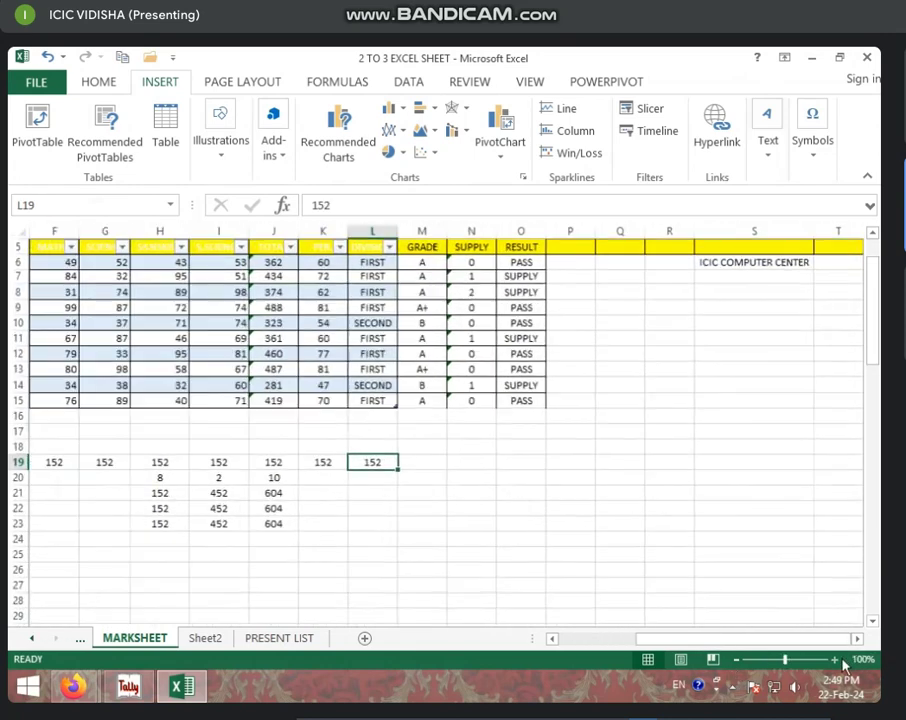
left_click_drag(726, 639, 630, 639)
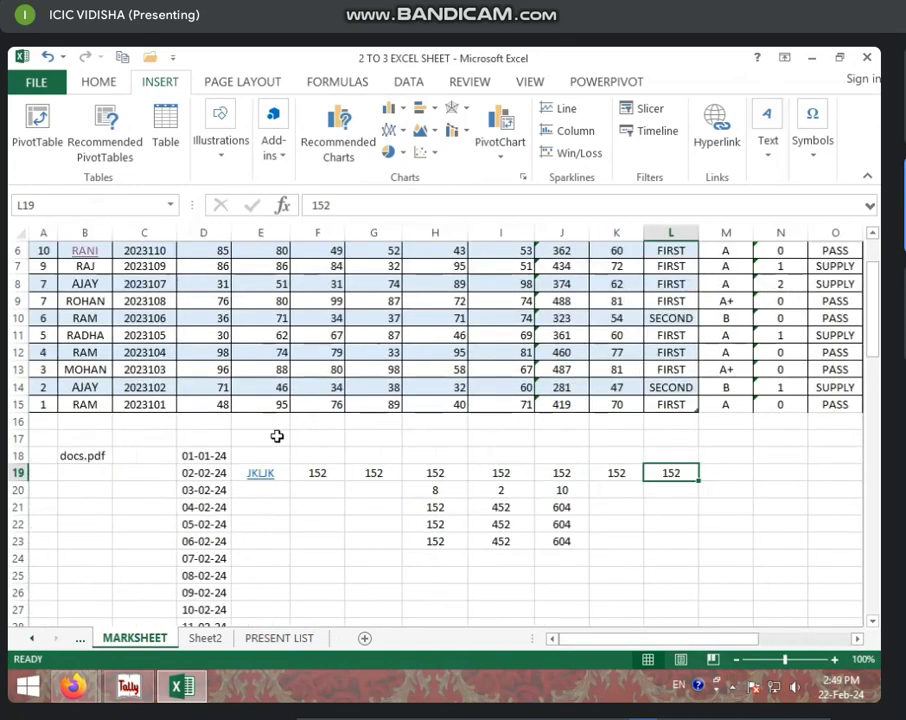
left_click(277, 437)
scroll(277, 437, "up", 2)
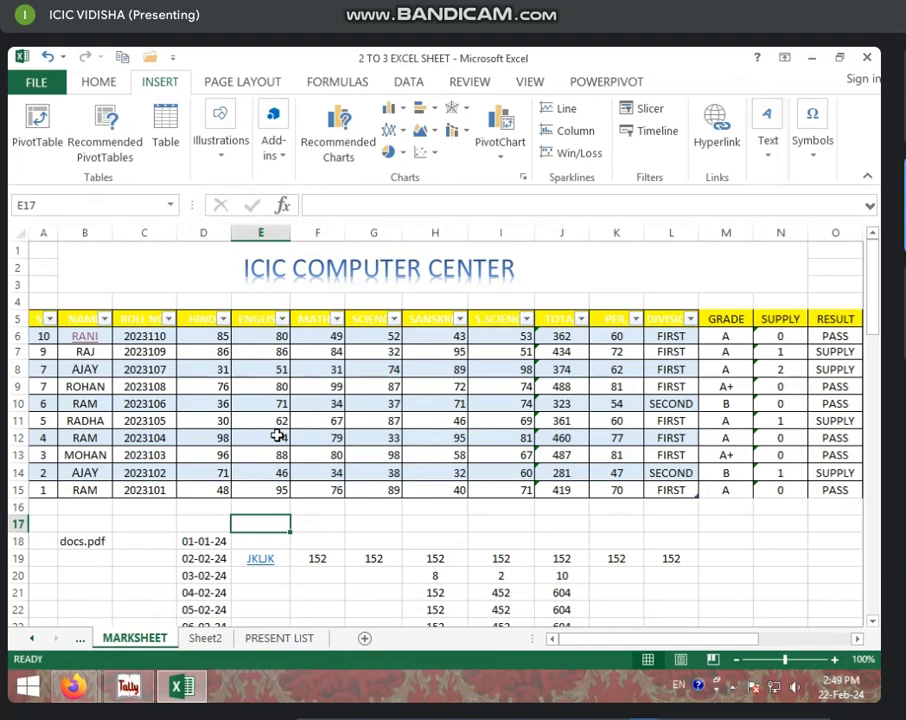
Preview all five print pages of MARKSHEET, then show it in Page Layout view.
left_click(200, 406)
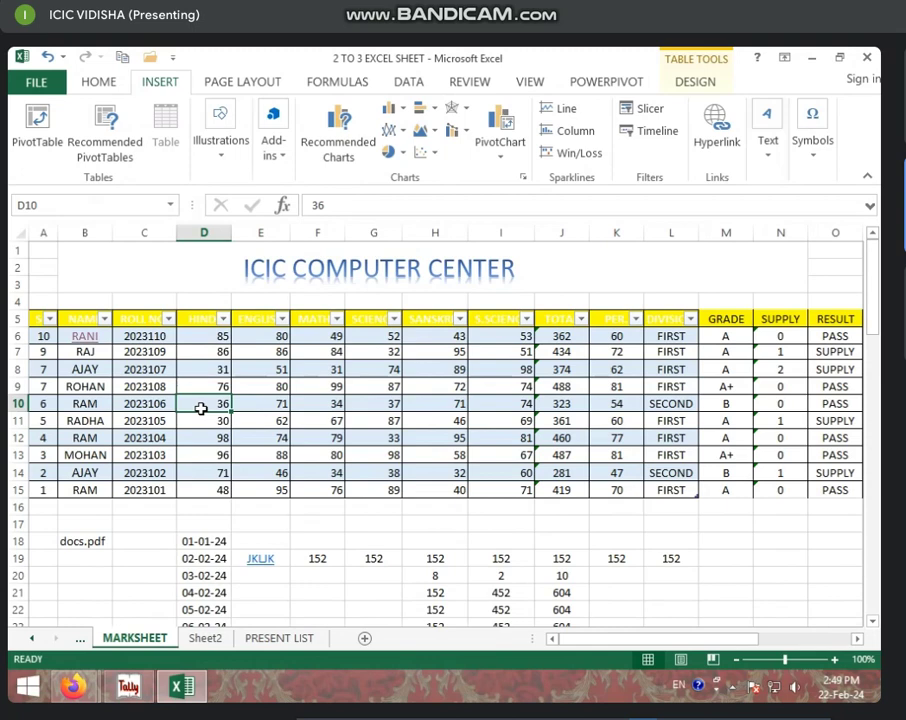
key("ctrl+p")
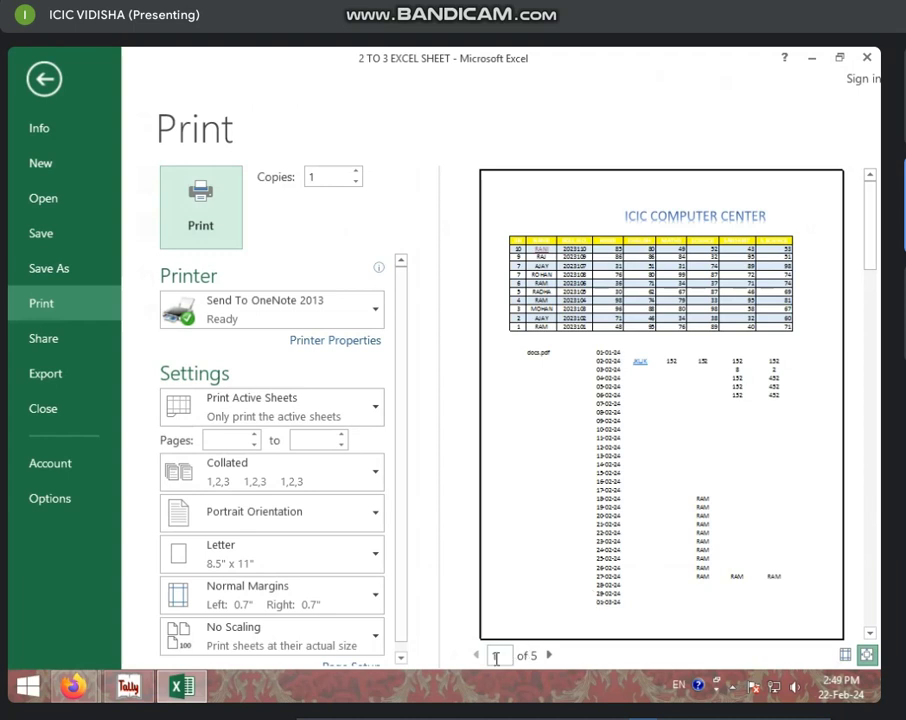
left_click(549, 657)
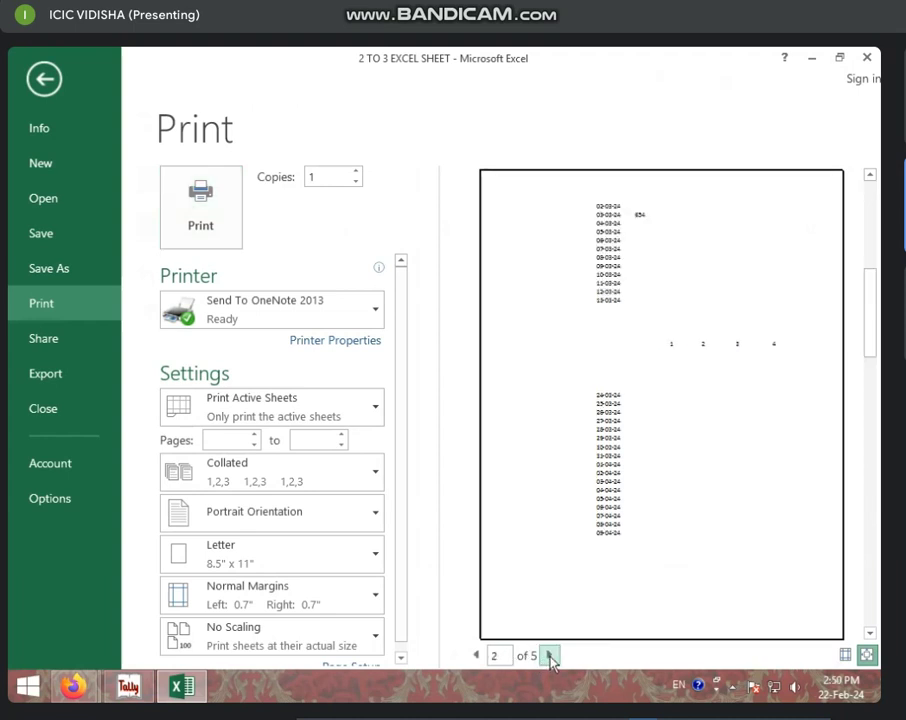
left_click(549, 657)
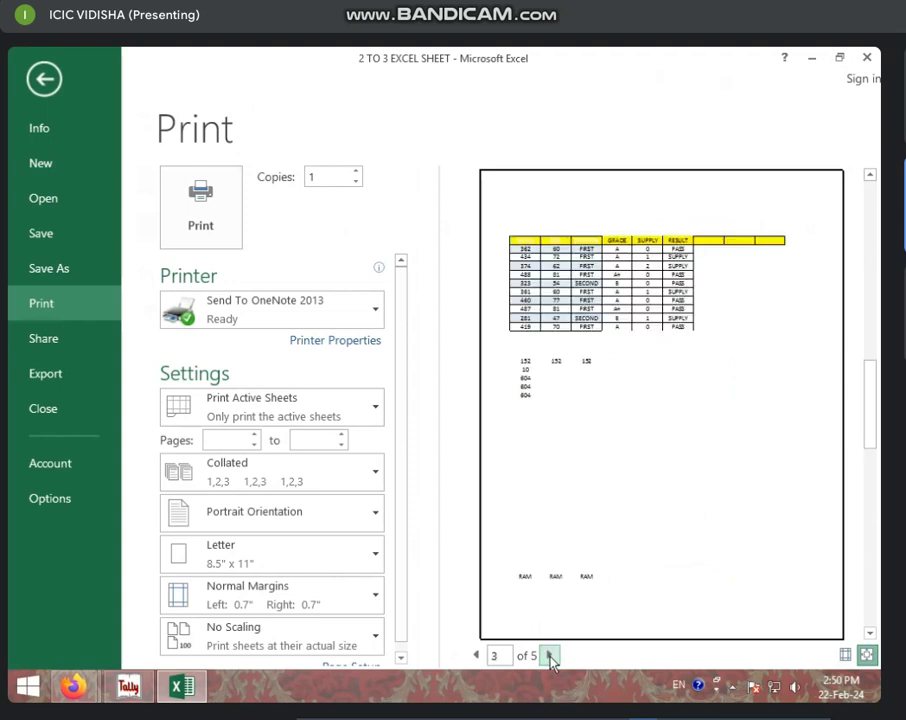
left_click(549, 657)
left_click(549, 657)
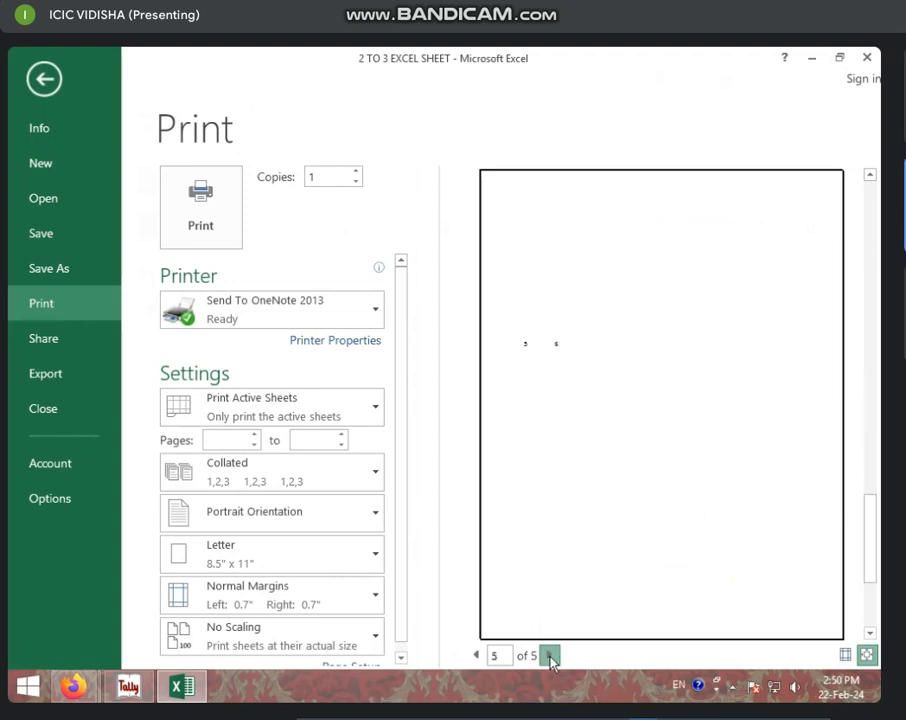
left_click(44, 78)
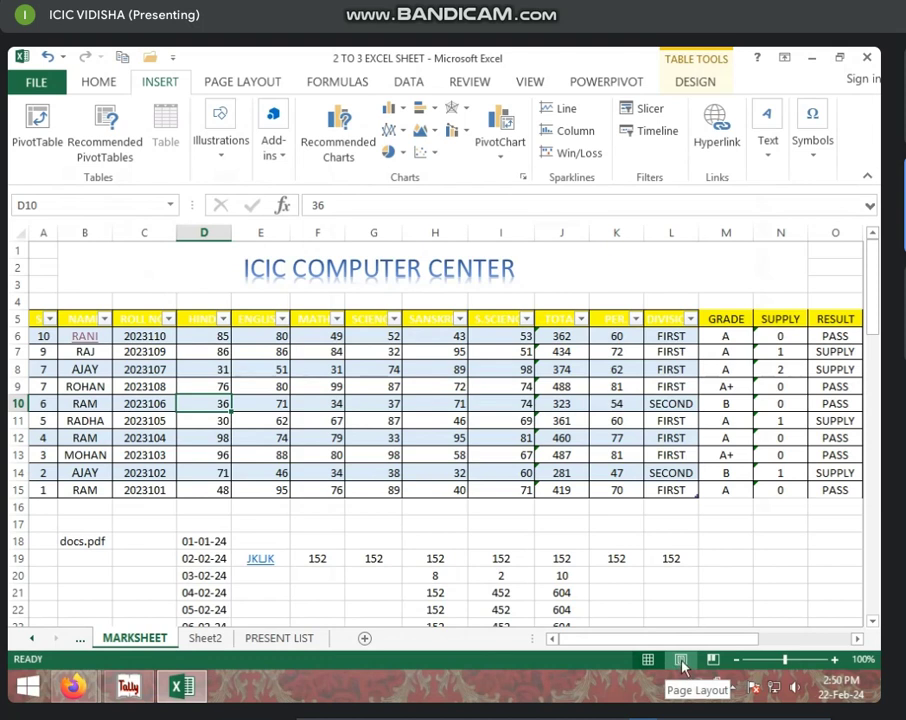
left_click(681, 660)
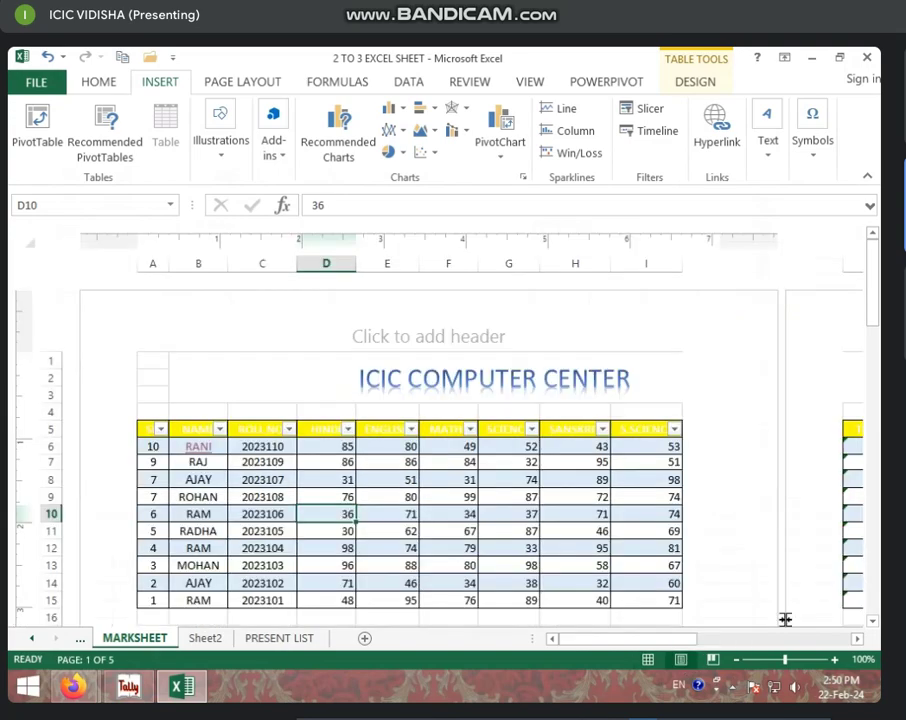